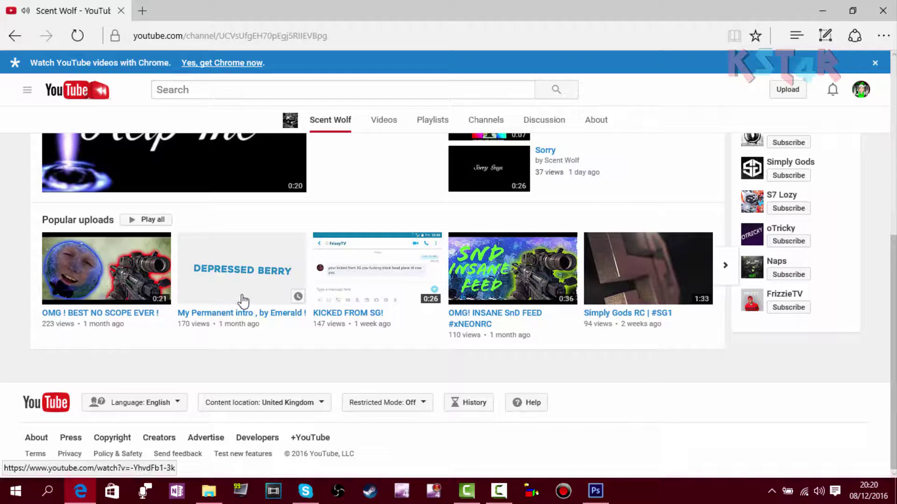
Step: Look through the Scent Wolf channel's uploaded videos and its current banner
scroll(241, 290, up, 6)
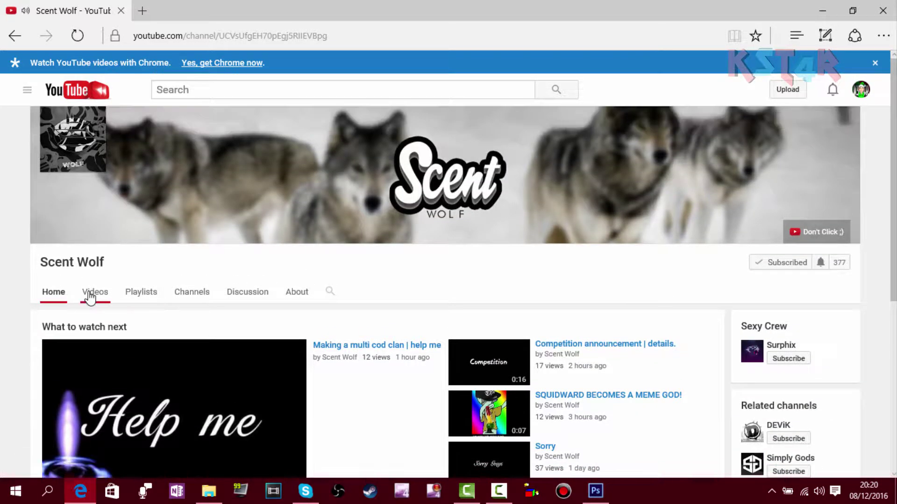
click(90, 295)
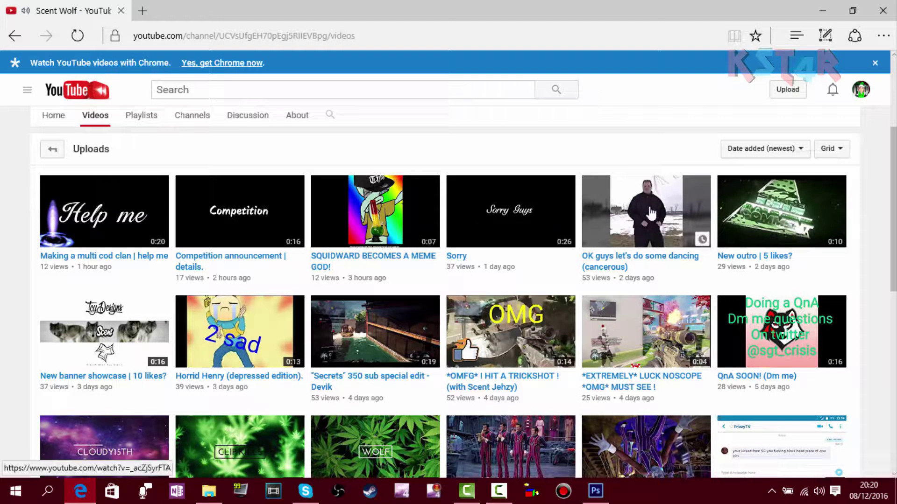
scroll(186, 284, down, 2)
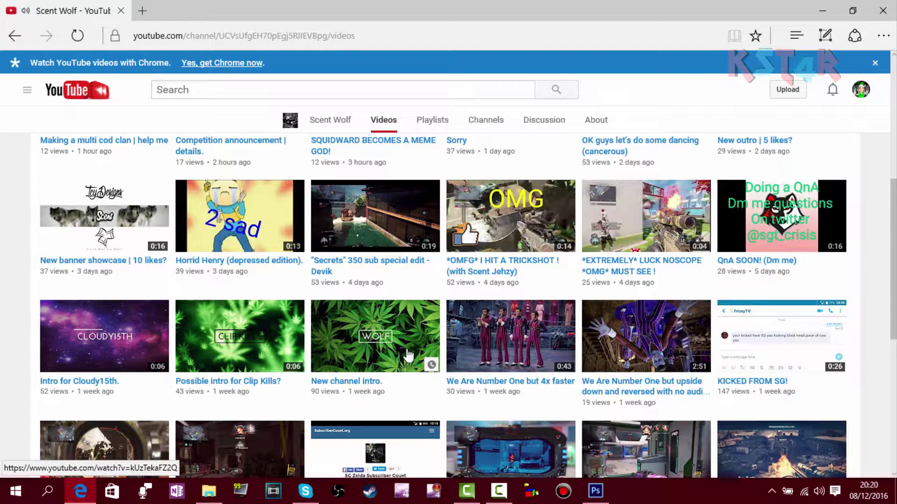
scroll(409, 355, up, 5)
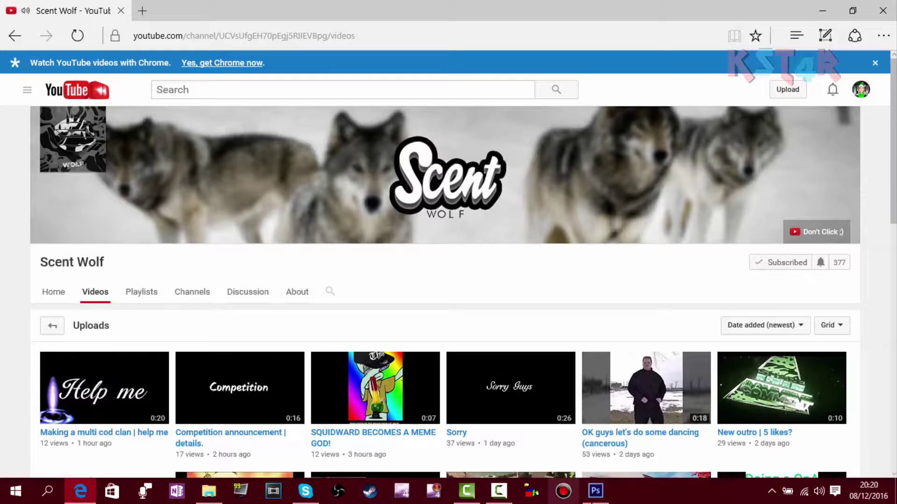
Step: Switch to Photoshop and create a new transparent document at 2560 x 1440 px
click(595, 491)
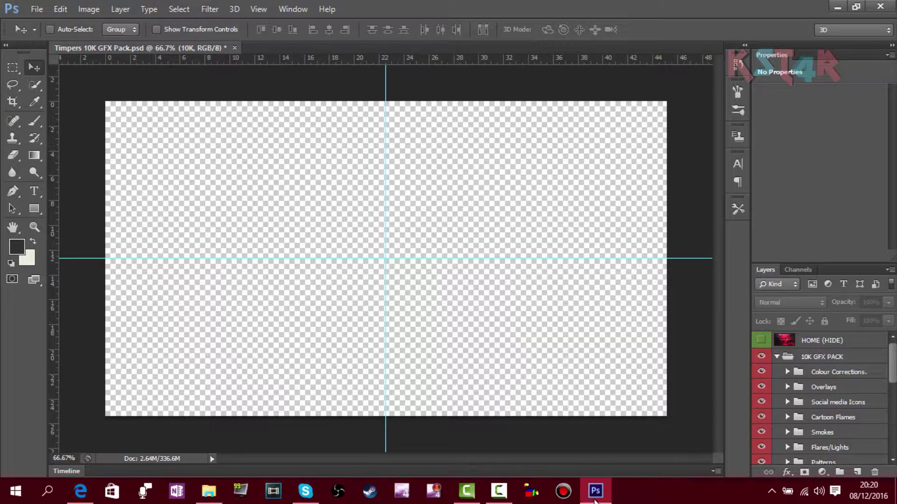
key(ctrl+n)
click(425, 133)
click(412, 184)
key(Return)
Step: Place the channel art template image from the SilverBlade Phoenix folder into the document at full canvas size
click(36, 9)
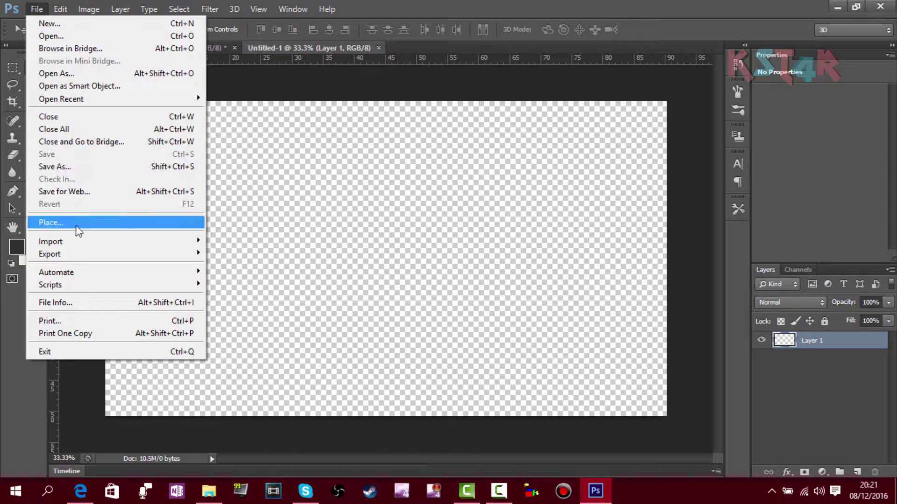
click(40, 223)
click(299, 117)
double_click(404, 264)
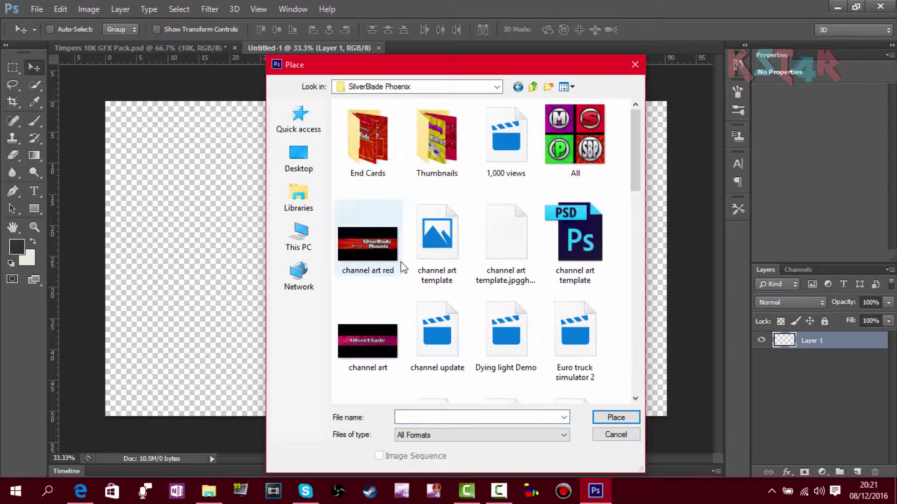
double_click(441, 236)
drag(386, 104, 387, 101)
key(Return)
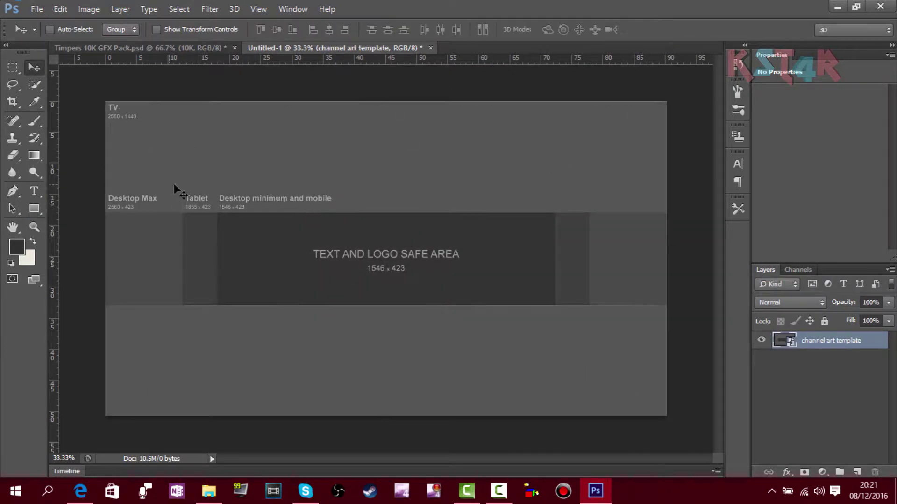
Step: Add horizontal guides along the upper and lower edges of the template's text and logo safe area
key(ctrl+space)
drag(418, 212, 433, 69)
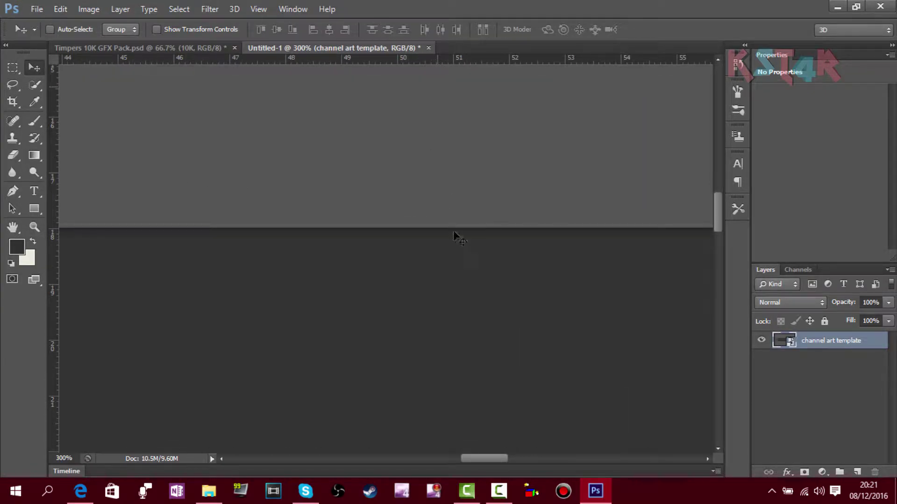
drag(460, 227, 460, 227)
scroll(711, 449, down, 5)
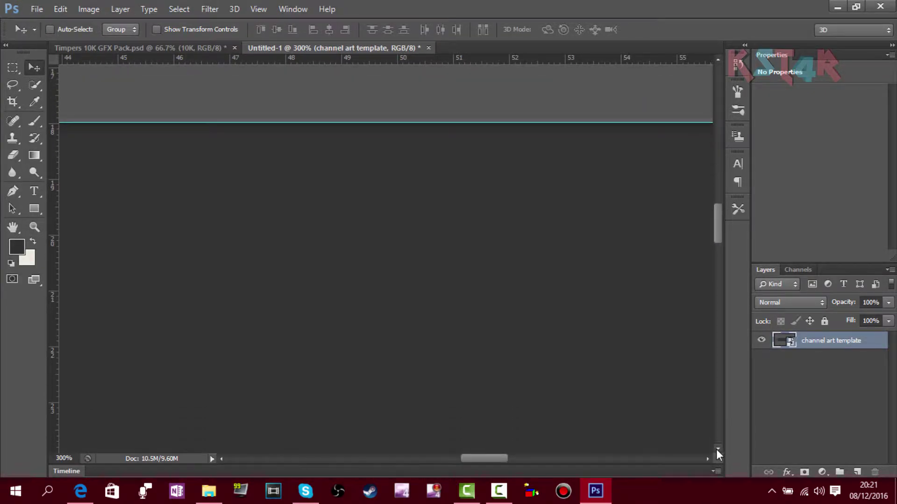
scroll(716, 449, down, 5)
scroll(718, 451, down, 8)
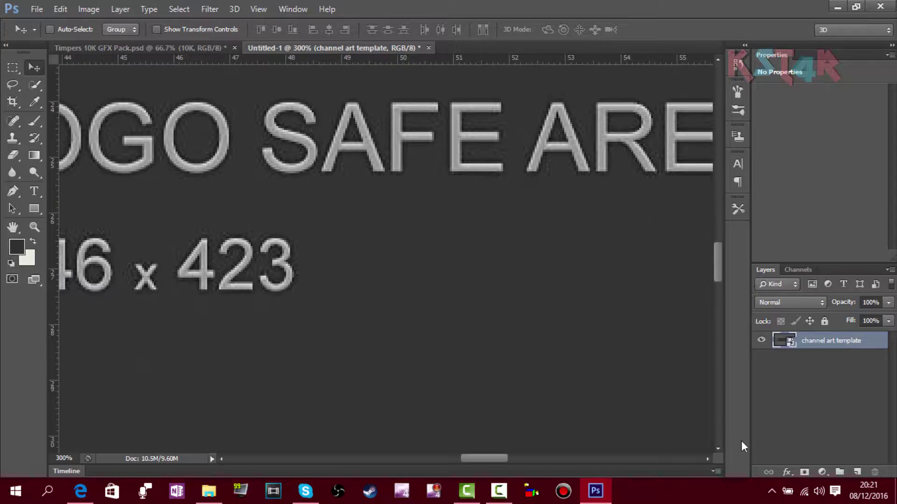
scroll(718, 447, down, 3)
drag(502, 58, 530, 388)
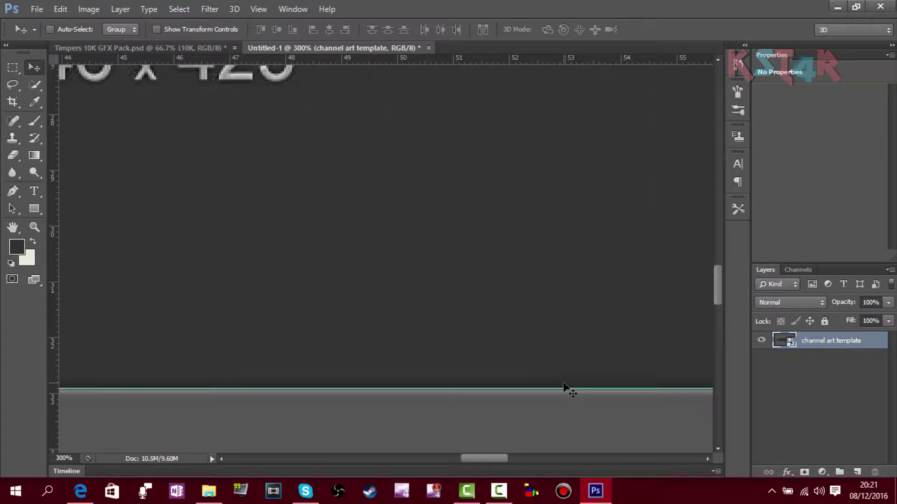
Step: Draw two black, strokeless rectangles across the full canvas width, one above the upper guide and one below the lower guide
key(z)
right_click(450, 307)
click(509, 323)
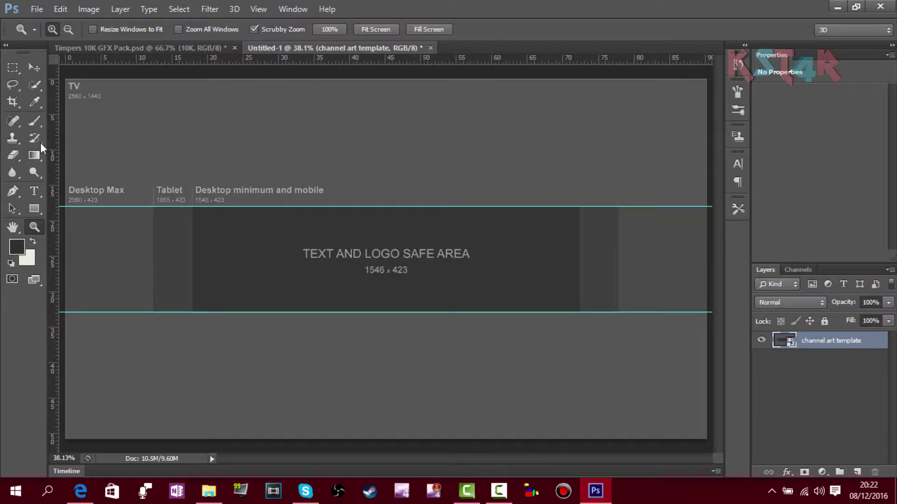
click(33, 208)
click(120, 29)
click(123, 31)
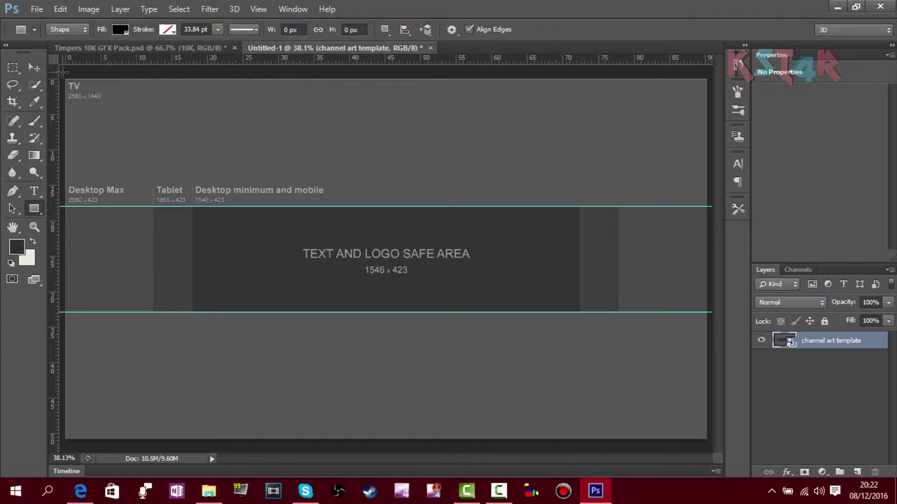
drag(64, 79, 708, 206)
drag(64, 316, 61, 312)
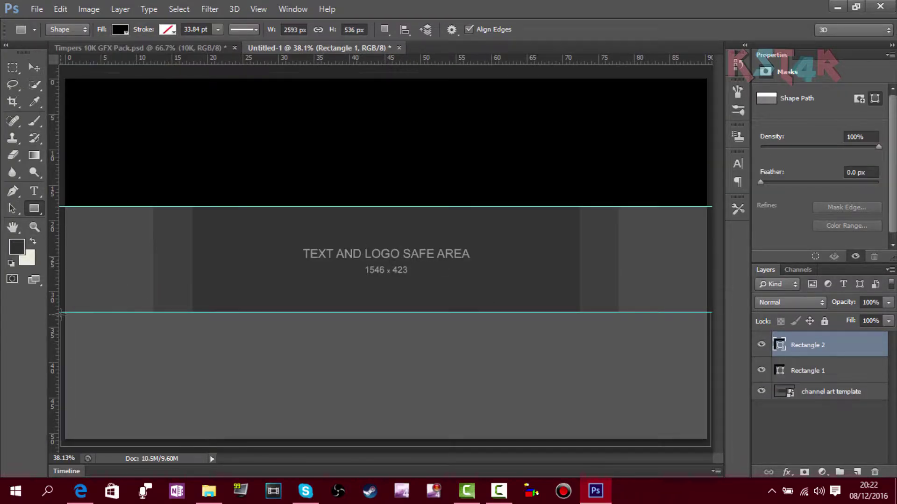
Step: Merge the two rectangle shape layers into one and delete the channel art template layer
shift+click(831, 372)
right_click(831, 373)
click(574, 350)
click(820, 373)
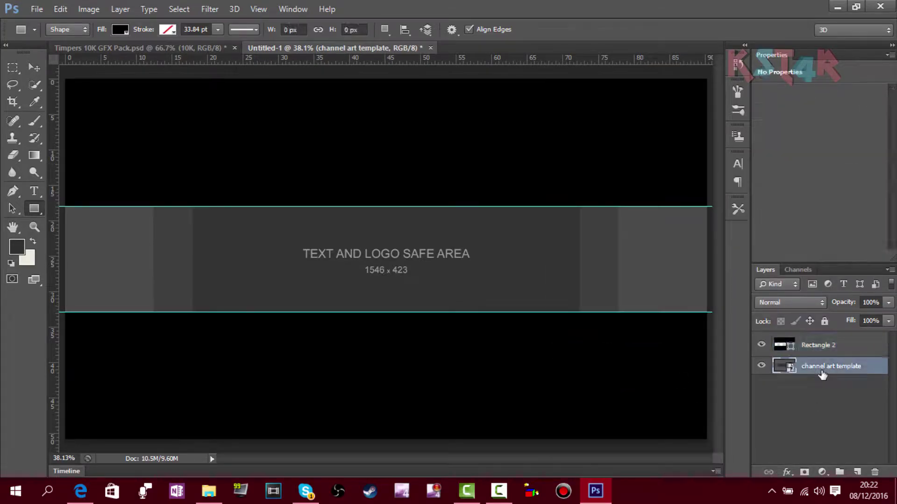
key(v)
key(Delete)
Step: Place the Light blue image from the Gfx Pack's Powder Paint folder so it covers the whole canvas
click(60, 9)
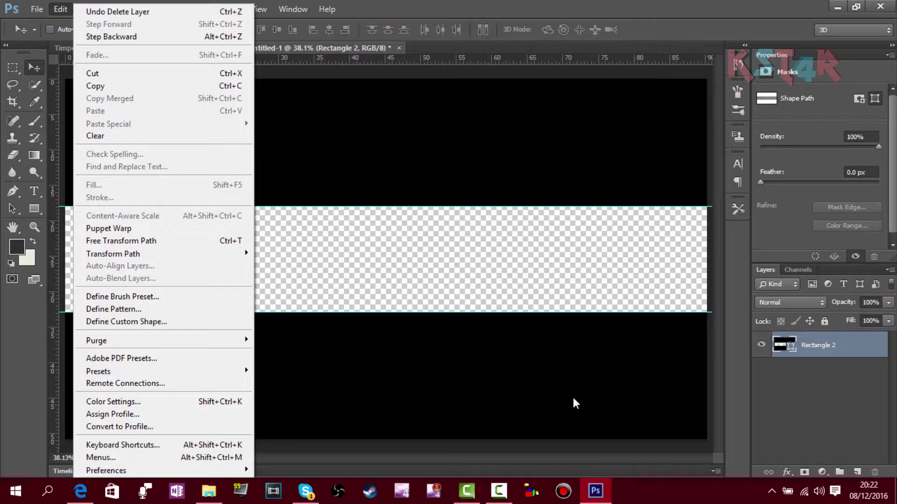
mouse_move(37, 9)
click(80, 224)
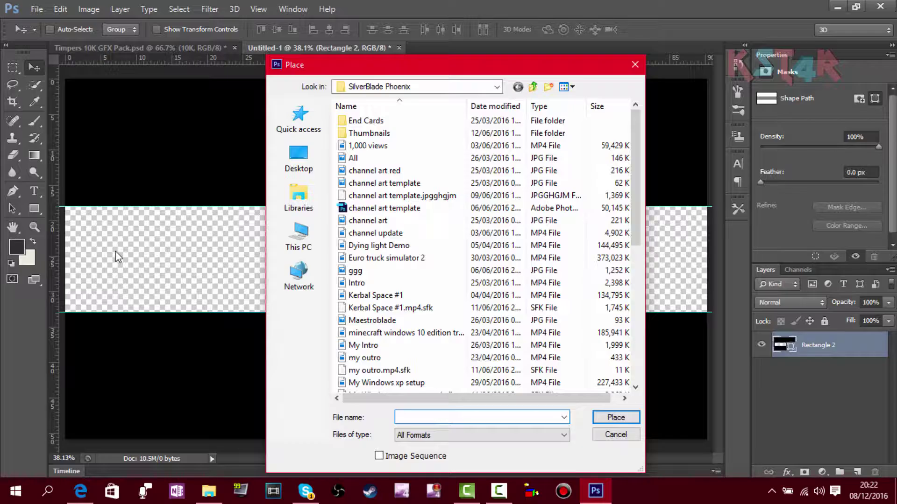
click(291, 169)
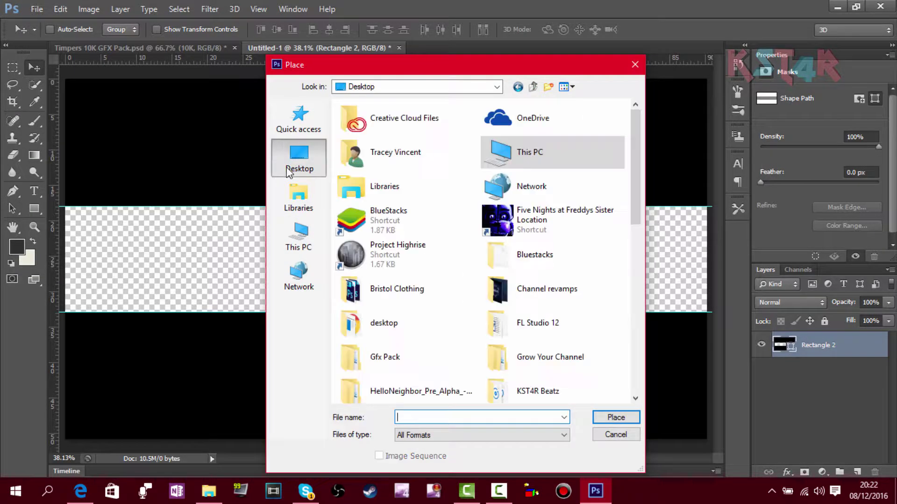
double_click(393, 356)
double_click(388, 158)
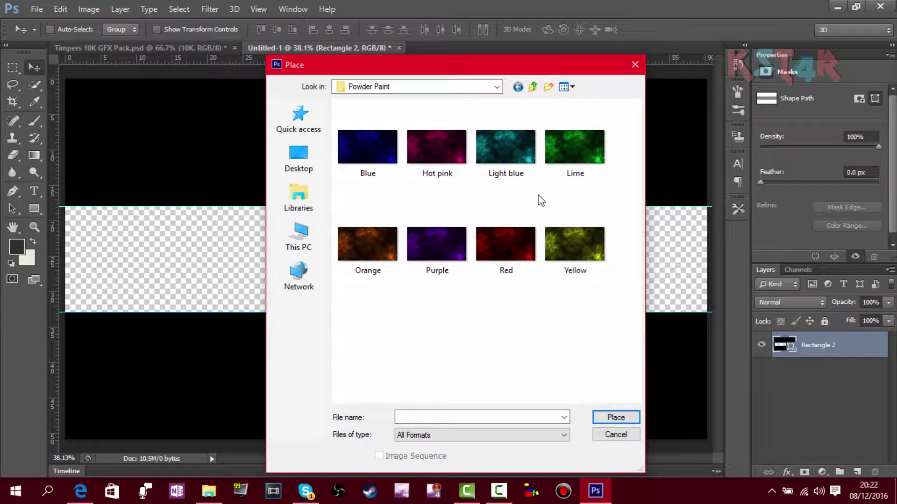
double_click(497, 152)
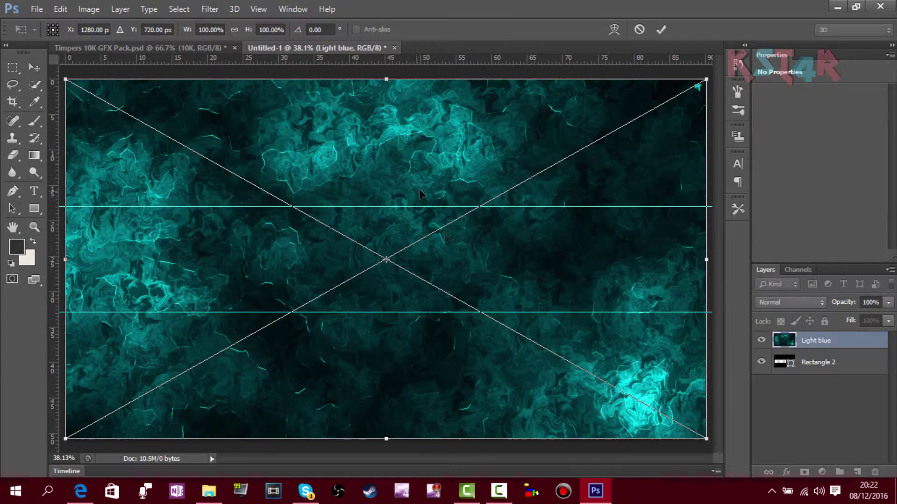
key(Return)
Step: Place the Yellow powder paint image on top of the Light blue layer
click(37, 9)
click(42, 223)
double_click(574, 260)
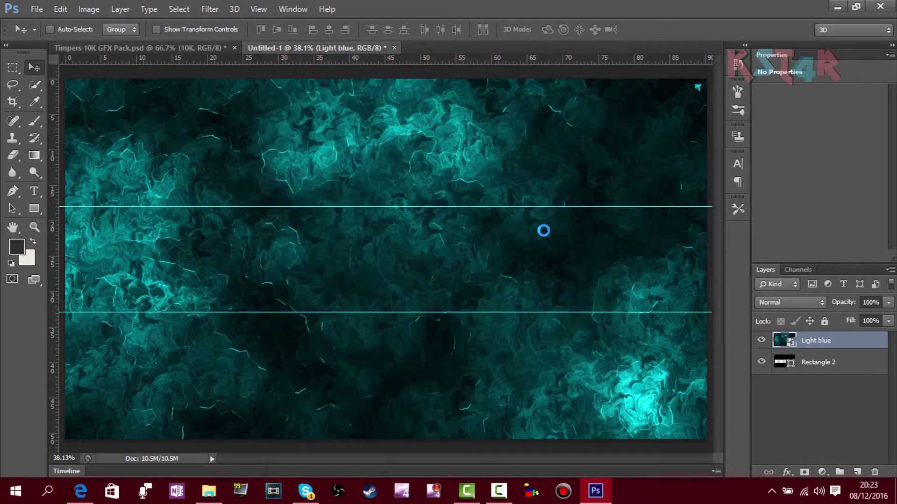
key(Return)
Step: Compare blend modes on the Yellow layer and set it to Pin Light
click(789, 302)
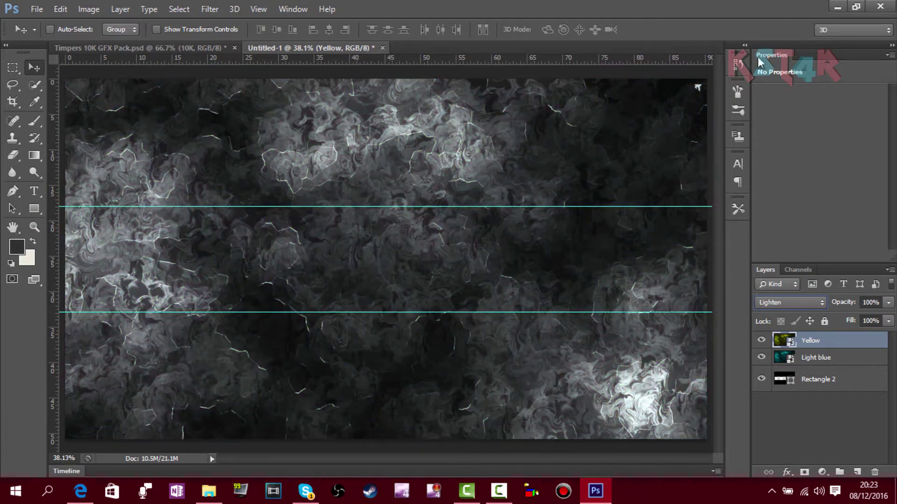
click(758, 65)
key(Down)
key(Down)
key(Down)
key(Down)
key(Down)
key(Down)
key(Down)
key(Down)
key(Down)
key(Down)
key(Down)
key(Down)
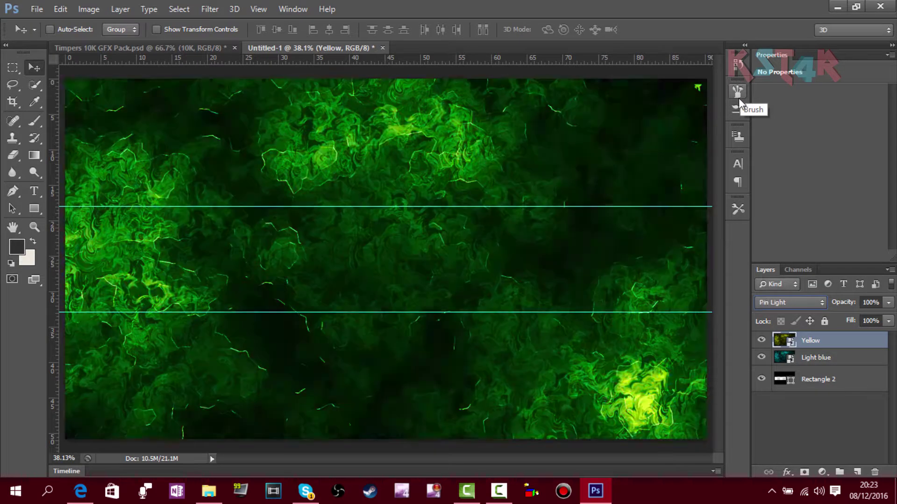
key(Up)
key(Up)
key(Up)
key(Up)
key(Up)
key(Up)
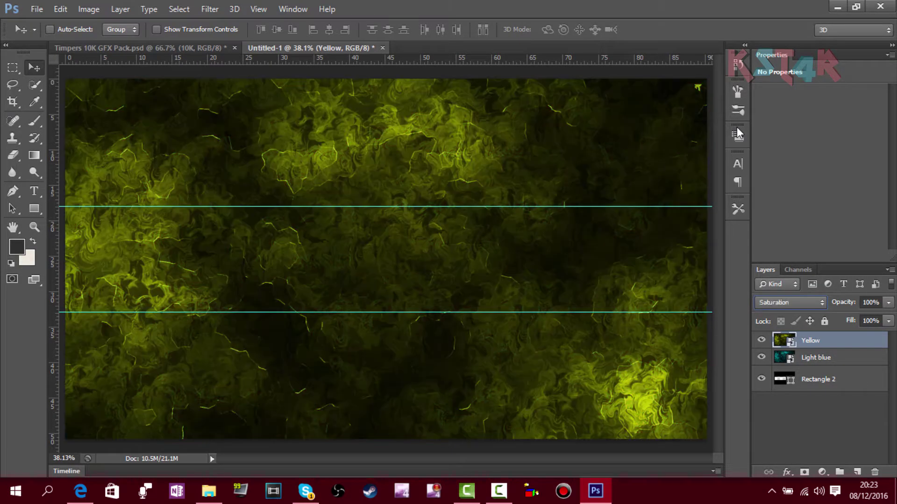
key(Down)
key(Down)
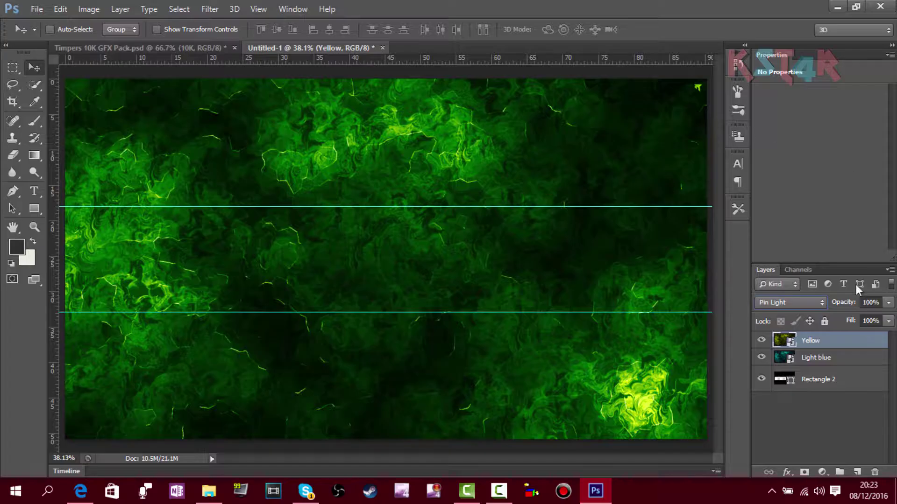
Step: Merge the Yellow and Light blue layers and move the merged layer beneath the black rectangle layer
ctrl+click(826, 356)
right_click(826, 356)
click(575, 338)
drag(820, 342, 831, 404)
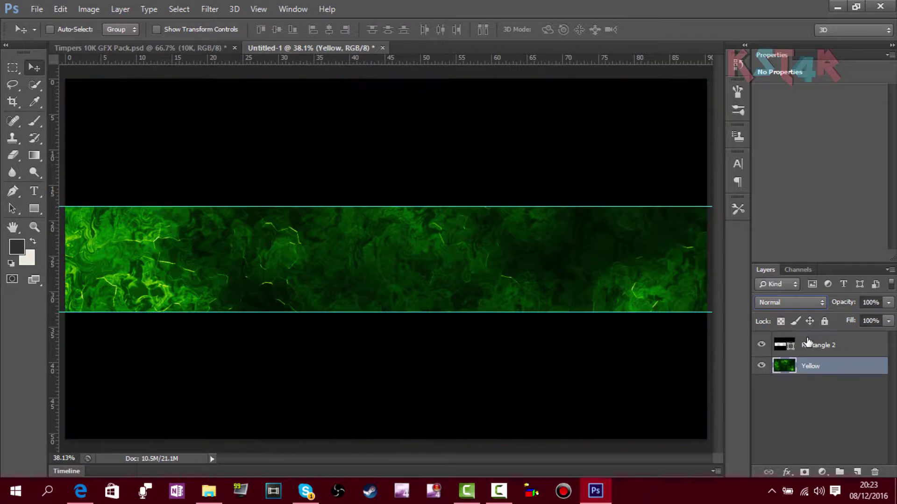
Step: Add the white text "scent" in AR BLANCA at 197 pt inside the green band, above the rectangle layer
click(814, 345)
key(t)
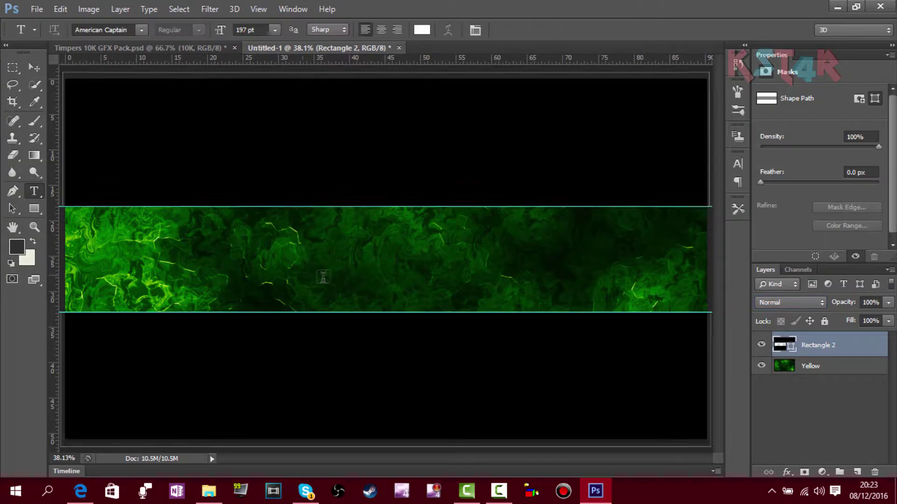
click(313, 288)
click(141, 30)
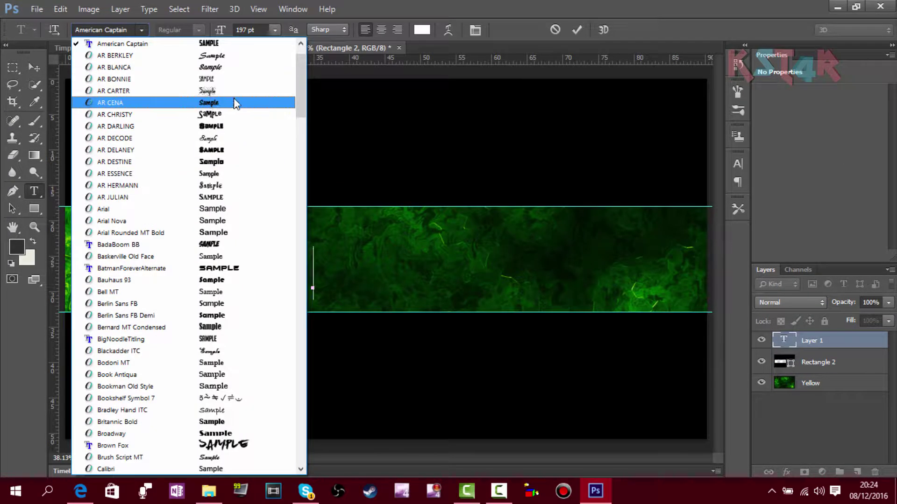
click(239, 68)
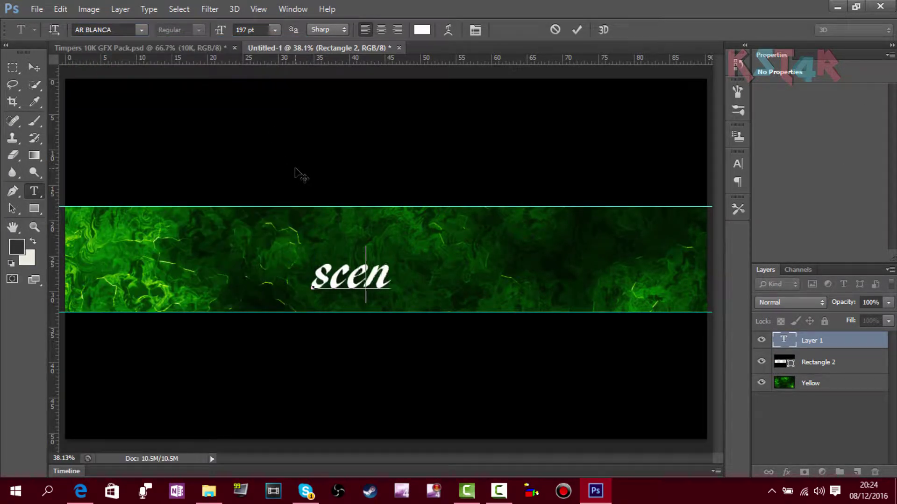
click(577, 29)
Step: Try out successive fonts on the "scent" text and set it to charbroil
click(141, 30)
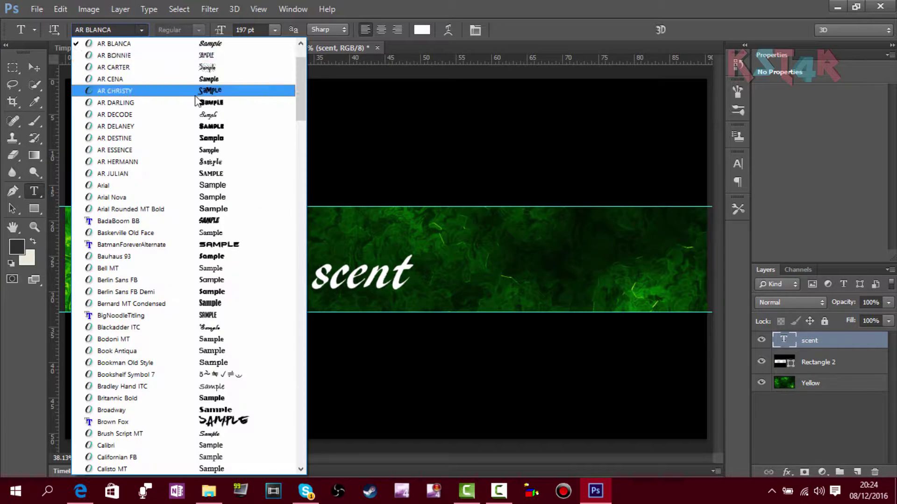
click(224, 45)
click(224, 45)
key(ctrl+Tab)
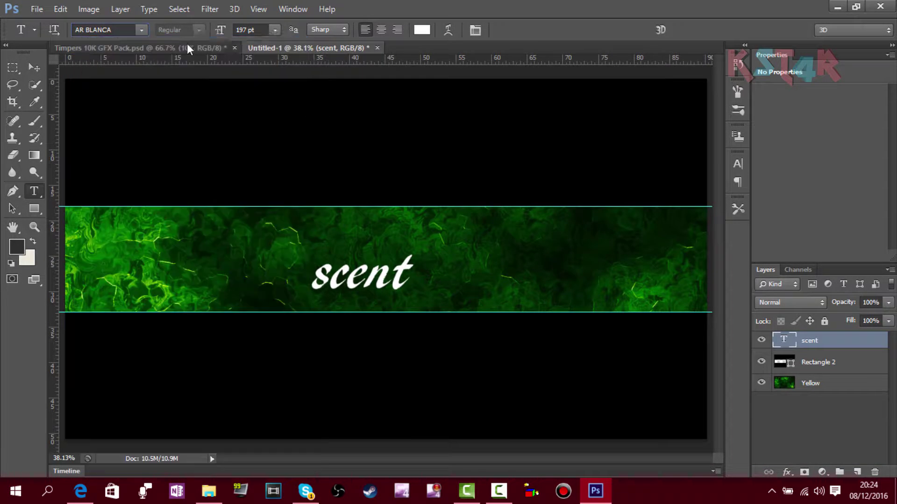
key(Down)
key(Down)
key(Down)
key(Down)
key(Down)
key(Down)
key(Down)
key(Down)
key(Up)
key(Down)
key(Down)
key(Down)
key(Down)
key(Down)
key(Down)
key(Down)
key(Down)
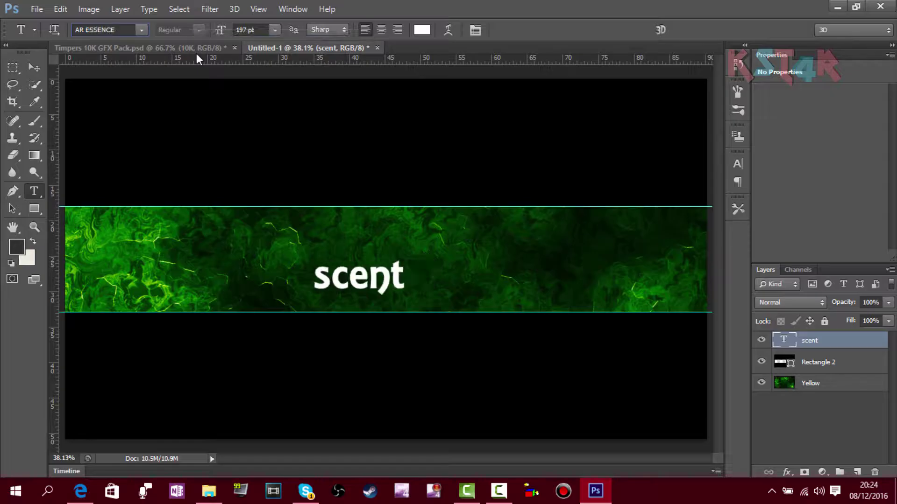
key(Down)
key(Down)
key(Down)
key(Down)
key(Down)
key(Down)
key(Down)
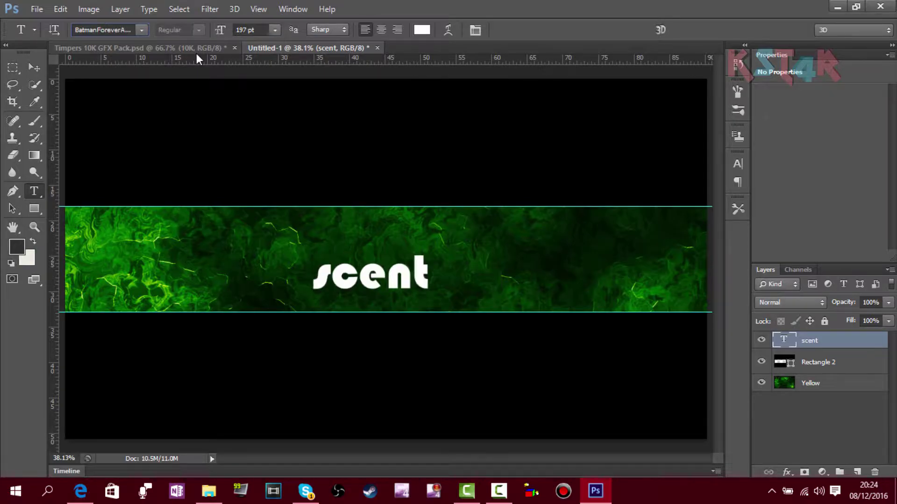
key(Down)
key(Down)
key(Down)
key(Down)
key(Down)
key(Down)
key(Down)
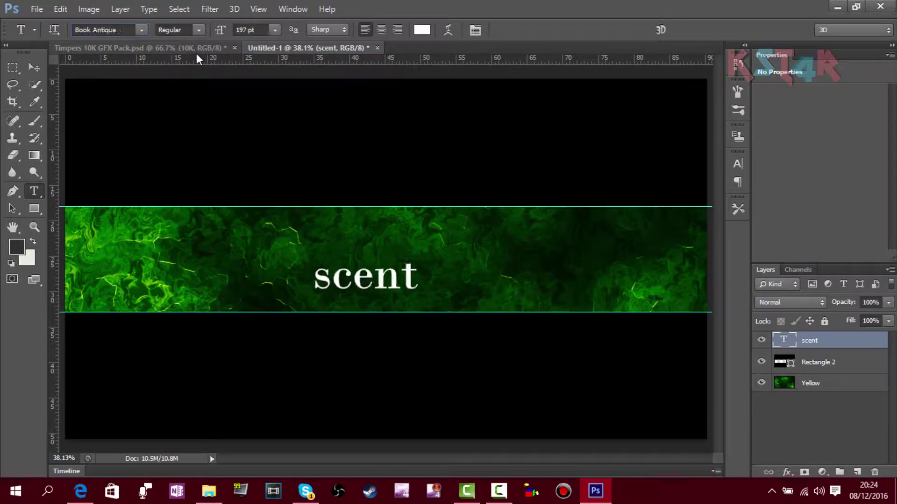
key(Down)
key(Down)
key(Down)
key(Down)
key(Down)
key(Down)
key(Down)
key(Down)
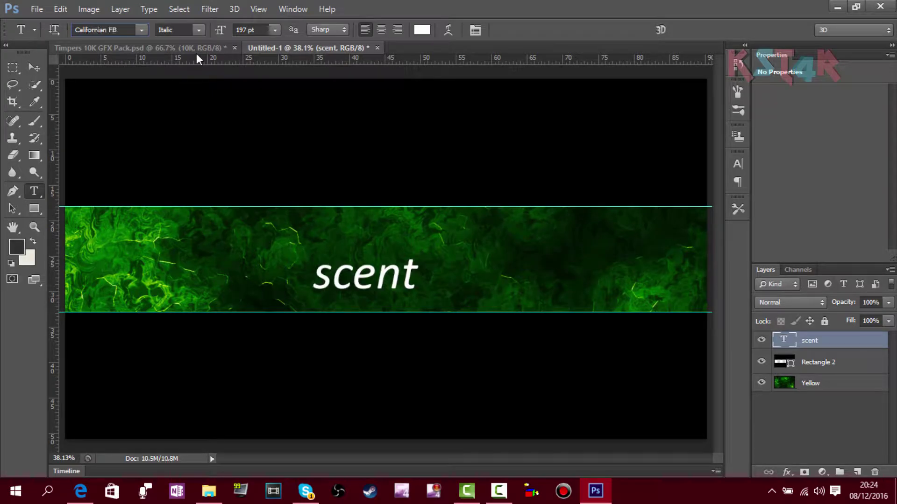
key(Down)
key(Down)
key(Down)
key(Down)
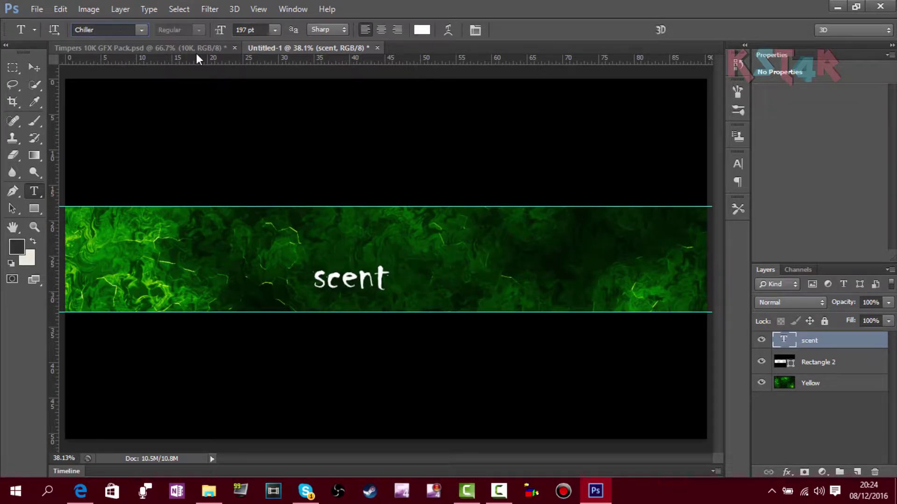
Step: Enlarge the SCENT text to about 282 pt and centre it on the canvas
key(ctrl+t)
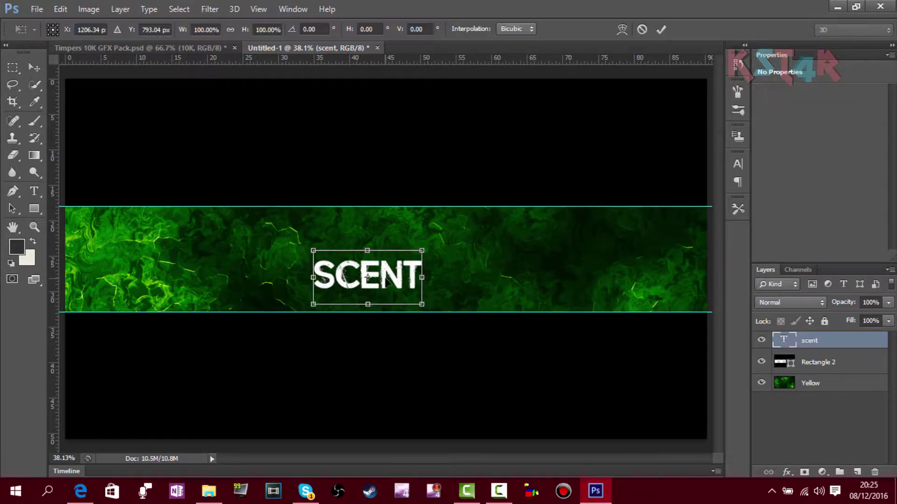
drag(390, 288, 501, 283)
key(Return)
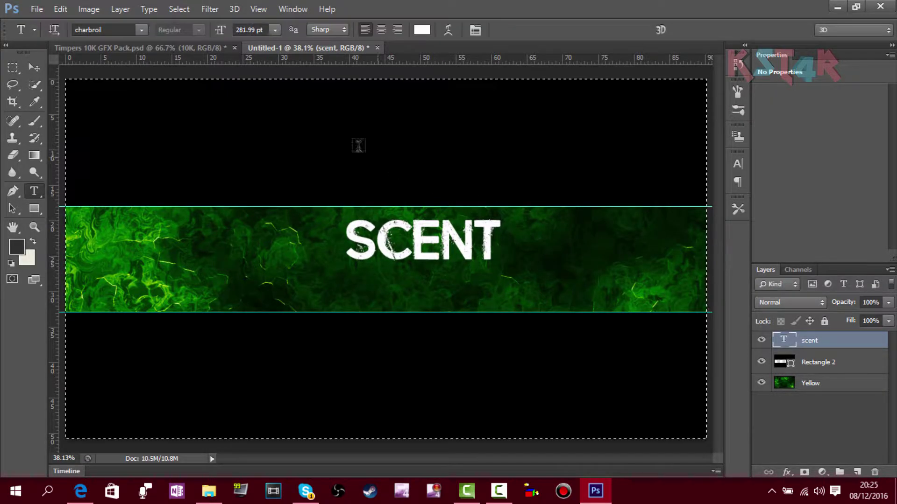
key(v)
key(ctrl+a)
click(277, 30)
click(330, 29)
key(ctrl+d)
key(ctrl+t)
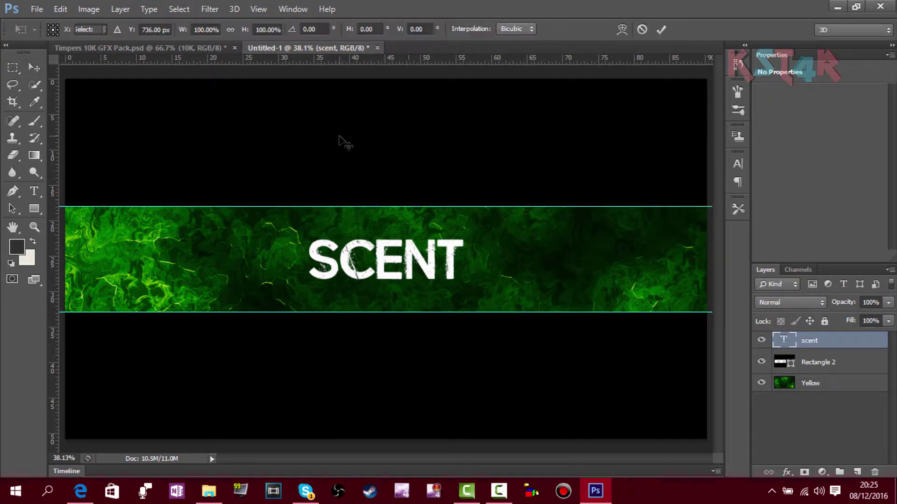
Step: Raise the SCENT text within the green band, enlarge it further and centre it horizontally on the canvas
drag(407, 256, 407, 230)
drag(463, 275, 508, 304)
key(Return)
key(ctrl+a)
click(329, 30)
Step: Duplicate the scent text layer, recolor the copy gray and place it beneath the white text layer
key(ctrl+j)
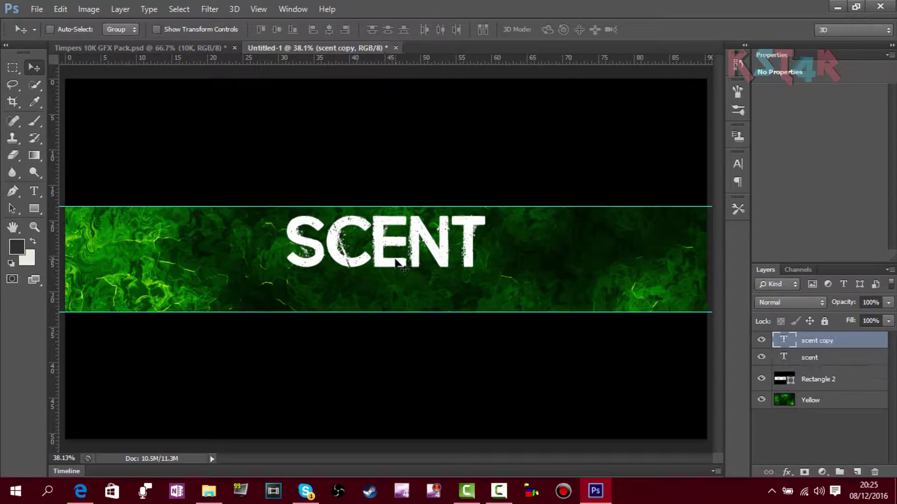
click(830, 358)
double_click(784, 341)
click(422, 29)
click(271, 184)
click(580, 110)
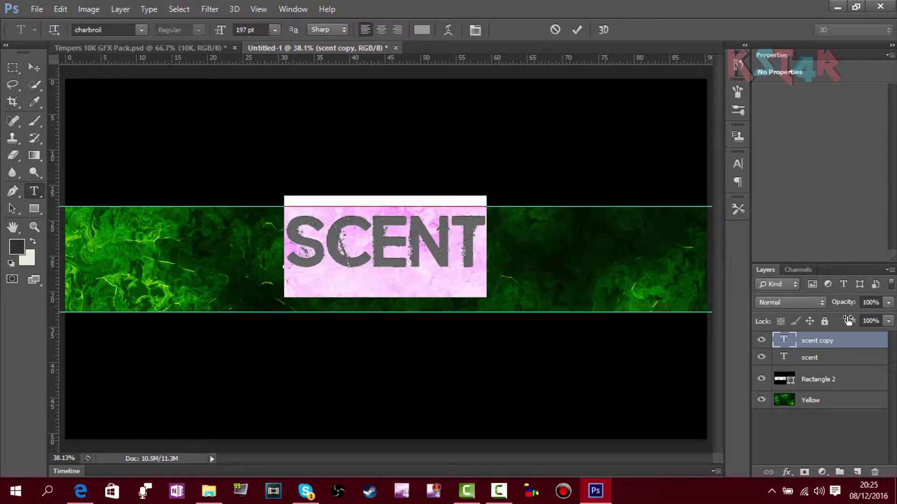
click(834, 362)
Step: Stretch the lower gray scent text downward to about 108% height, keeping its width at 100%
key(ctrl+t)
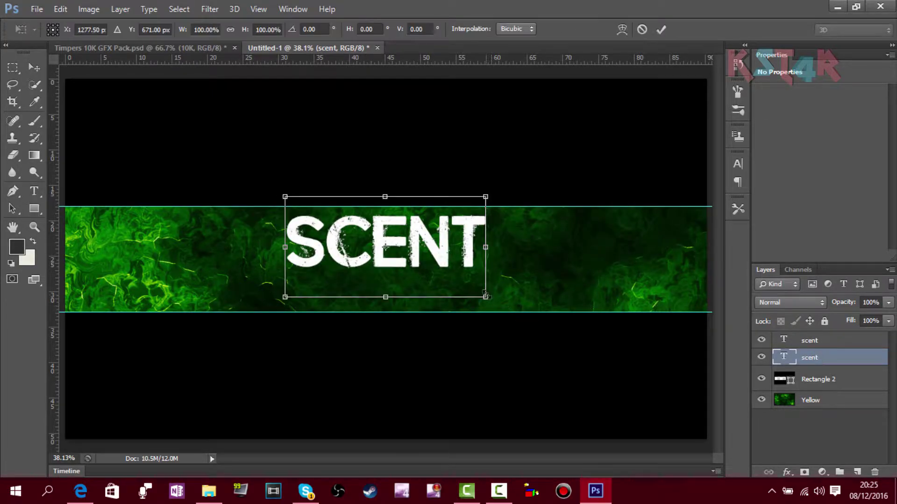
drag(485, 297, 489, 305)
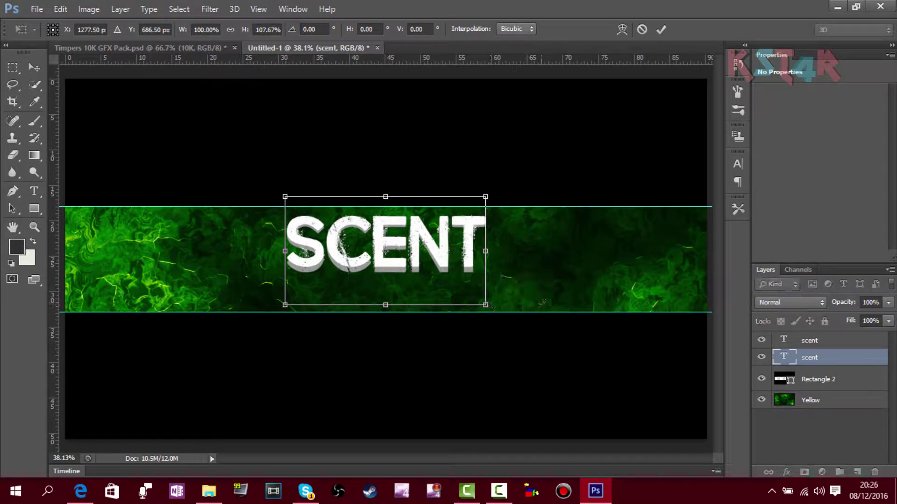
key(Return)
key(t)
Step: Convert the two scent text layers into a single smart object and rasterize it
shift+click(809, 340)
right_click(807, 341)
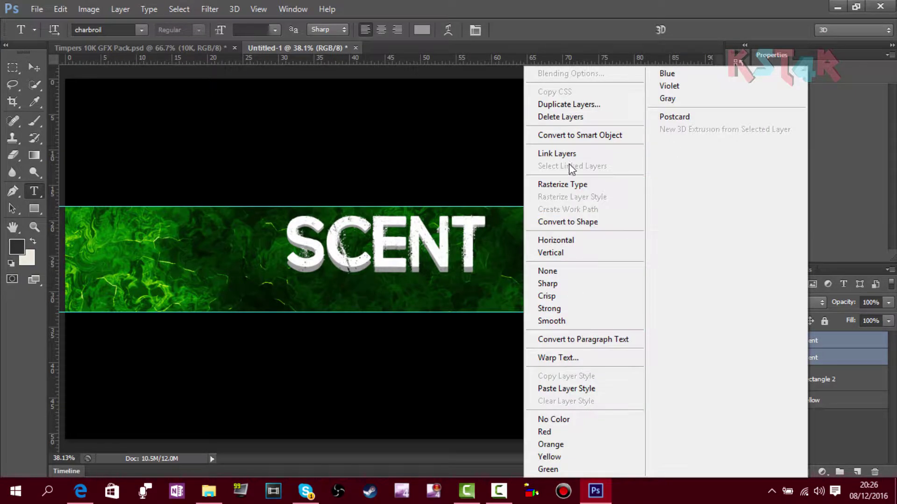
click(580, 135)
right_click(815, 340)
click(584, 191)
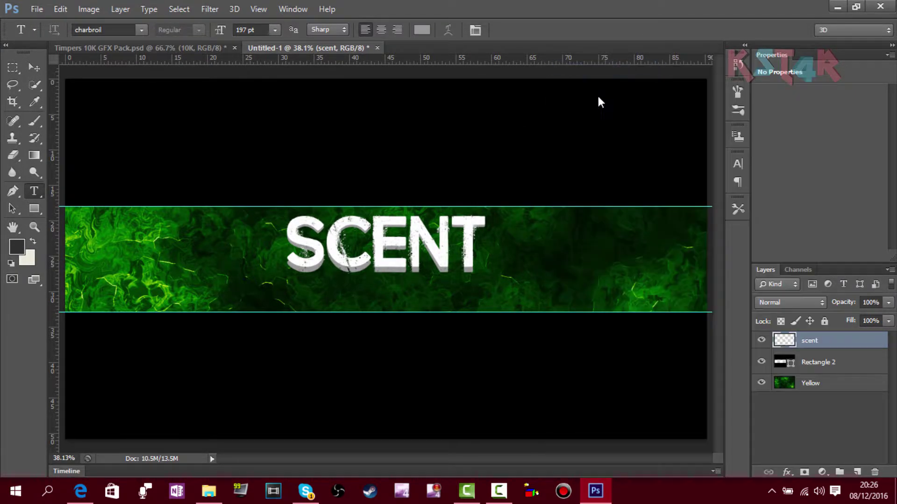
Step: Add a 10 px black outside stroke to the scent layer, trying a gradient overlay and switching it off again
double_click(845, 340)
click(570, 172)
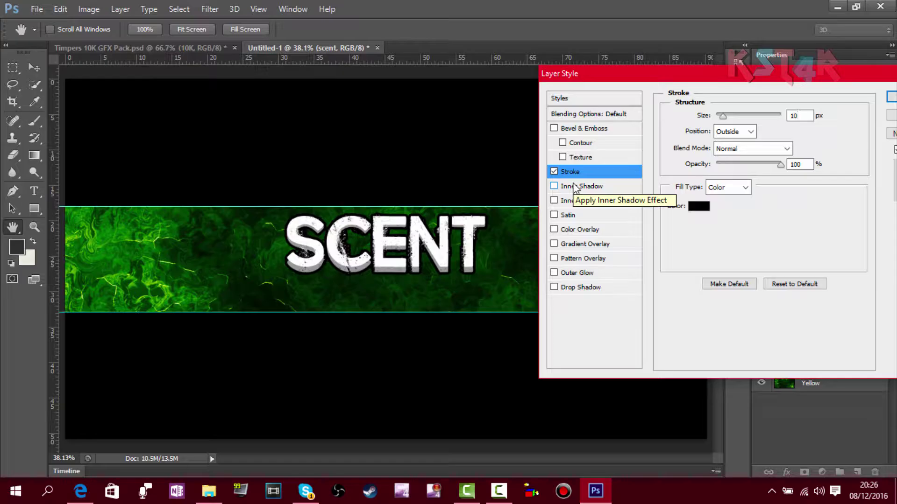
click(581, 244)
drag(765, 132, 753, 134)
click(554, 244)
key(Return)
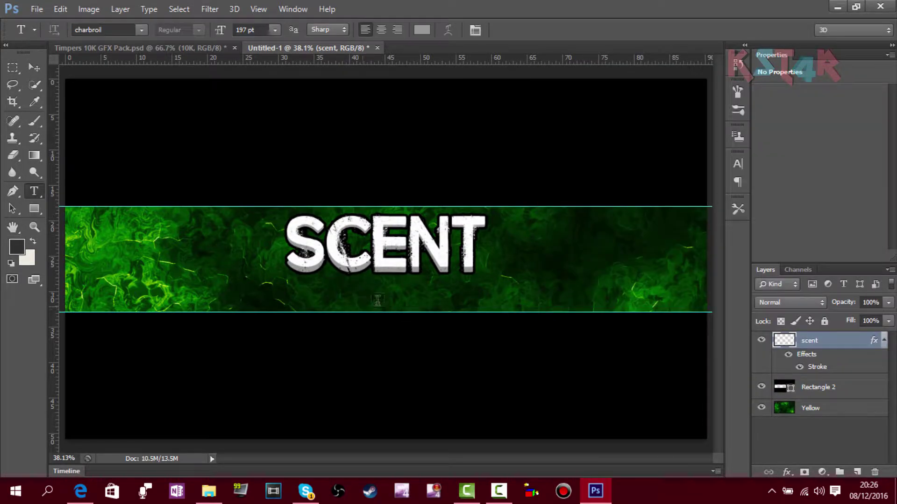
Step: Add the gray text "wolf" in BatmanForeverAlternate at 113 pt below SCENT inside the green band
click(362, 305)
click(141, 29)
scroll(204, 101, up, 1)
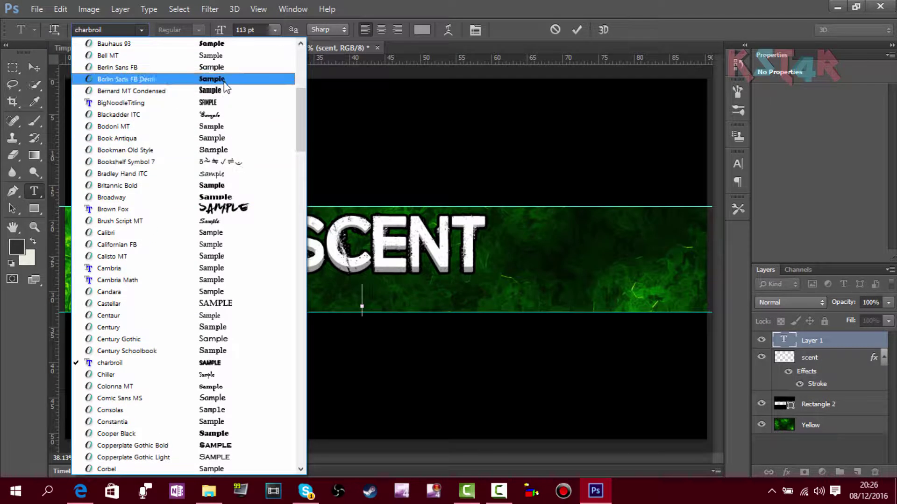
scroll(223, 119, up, 2)
click(223, 117)
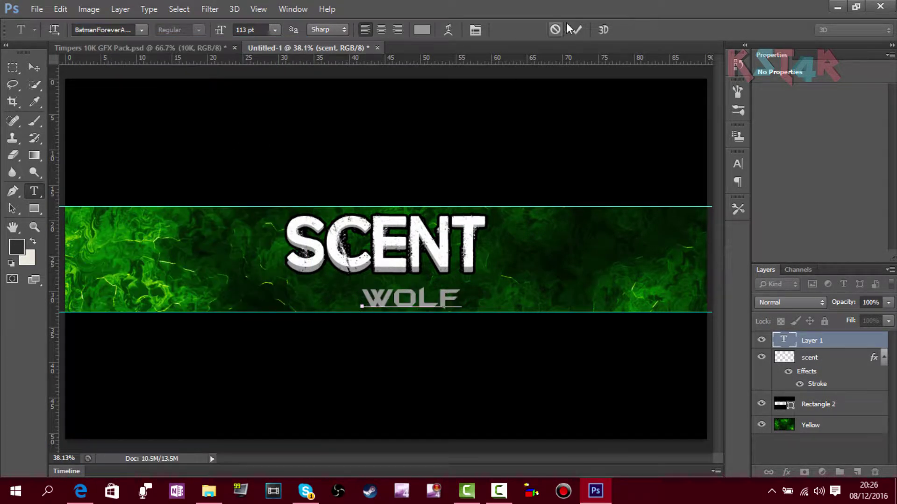
click(574, 30)
Step: Enlarge the WOLF text to about 132 pt, position it centrally beneath SCENT and recolor it white (ffffff)
key(ctrl+t)
drag(429, 296, 328, 285)
key(Return)
click(421, 29)
drag(317, 140, 77, 58)
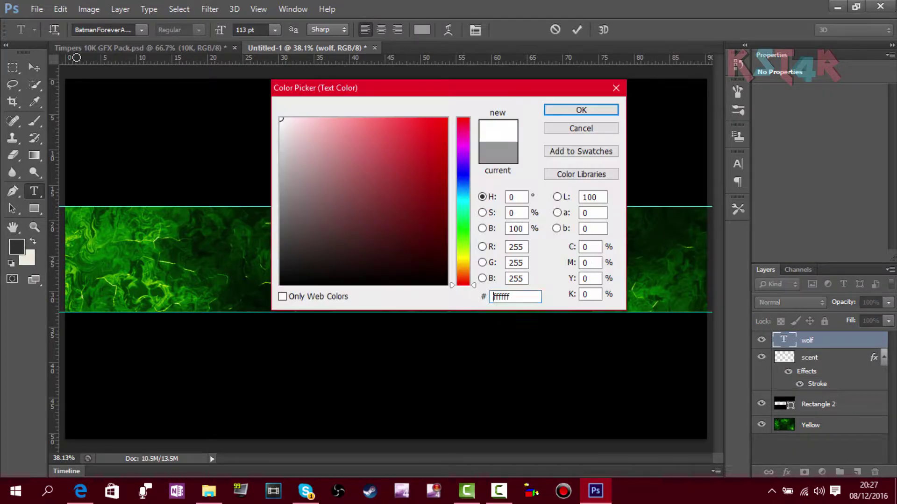
key(Return)
click(577, 30)
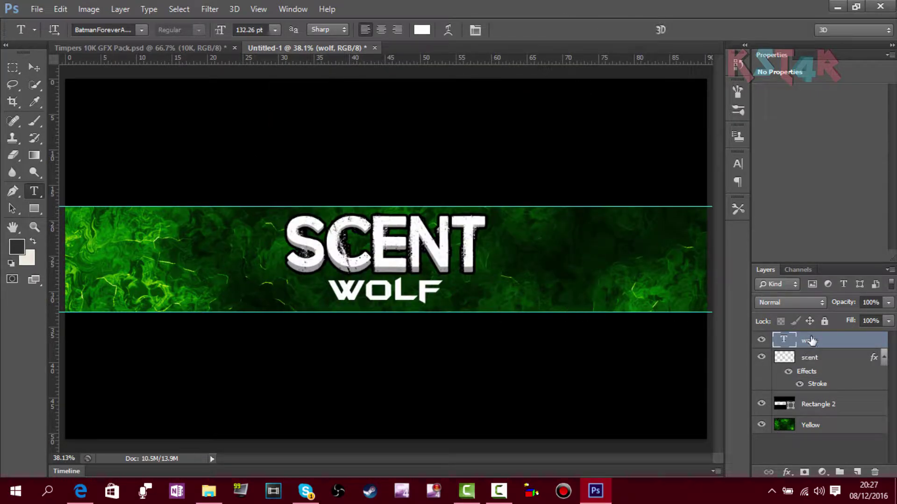
Step: Duplicate the wolf text layer, set the copy's color to 999999 and place it beneath the white one
key(ctrl+j)
click(817, 360)
double_click(783, 340)
click(421, 29)
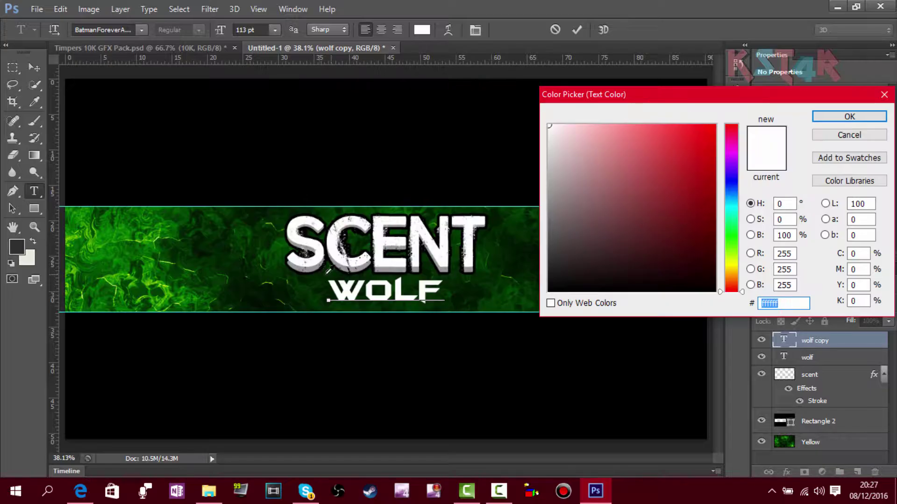
text(999999)
key(Return)
click(821, 359)
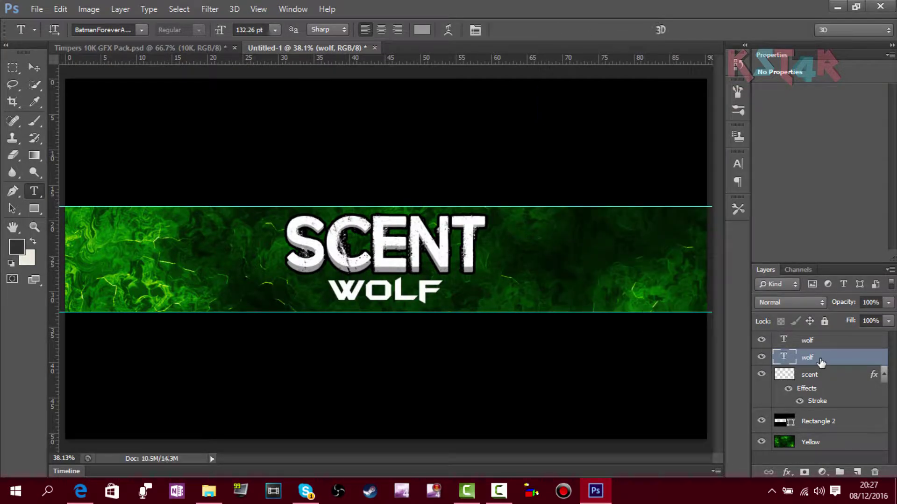
Step: Stretch the lower gray wolf text downward to about 120% height, keeping its width at 100%
key(ctrl+t)
drag(447, 307, 447, 315)
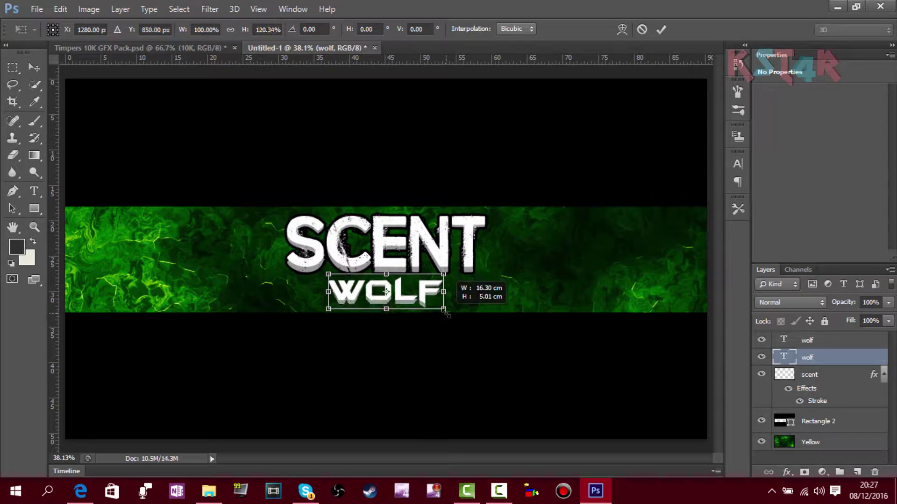
key(Return)
Step: Convert the two wolf text layers into a single smart object and rasterize it
shift+click(815, 340)
right_click(815, 340)
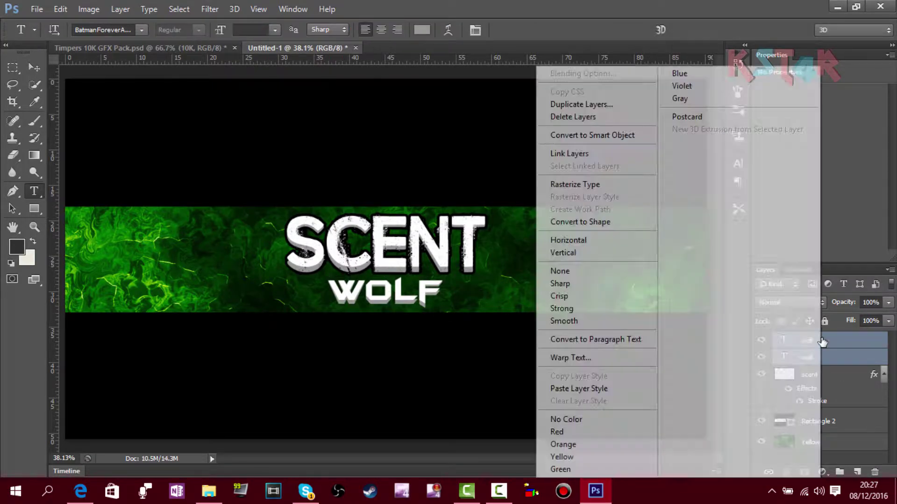
click(601, 145)
right_click(847, 341)
click(621, 190)
Step: Copy the layer style from the scent layer and paste it onto the wolf layer
right_click(824, 357)
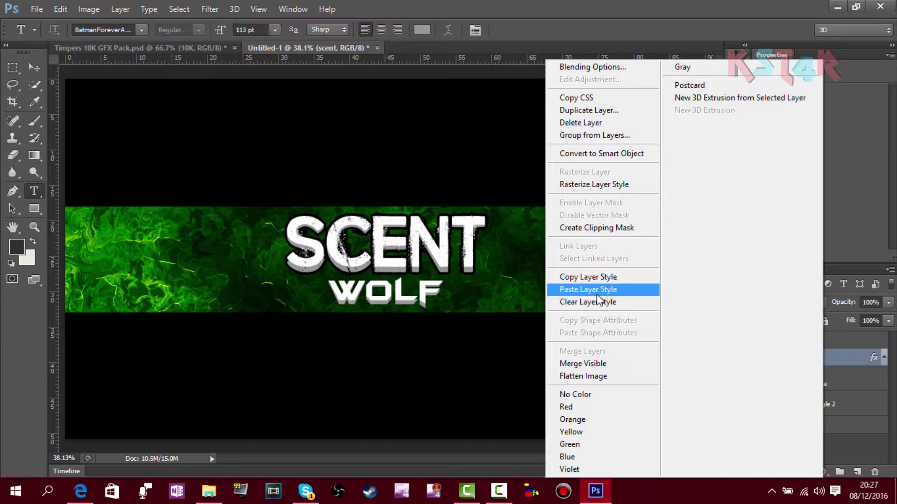
click(596, 276)
right_click(833, 341)
click(597, 288)
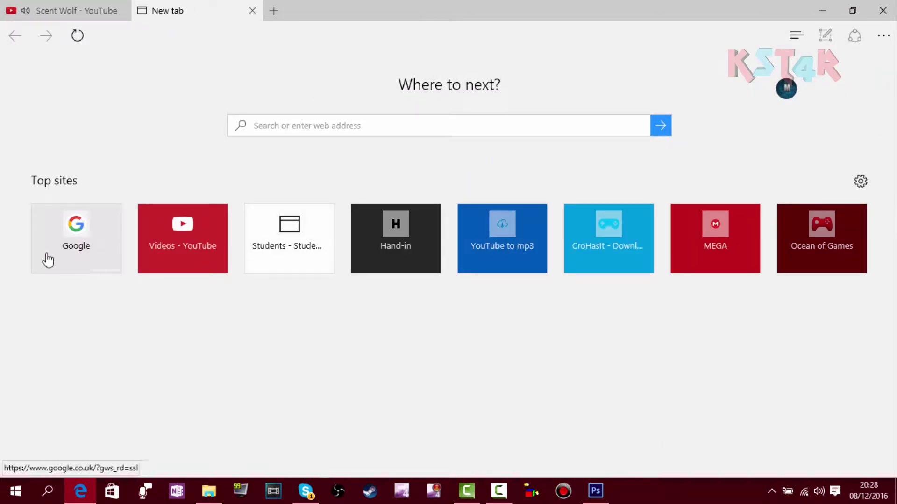
Step: Switch to the Edge browser and search Google Images for "pack of wolves"
click(46, 259)
text(pack of wol)
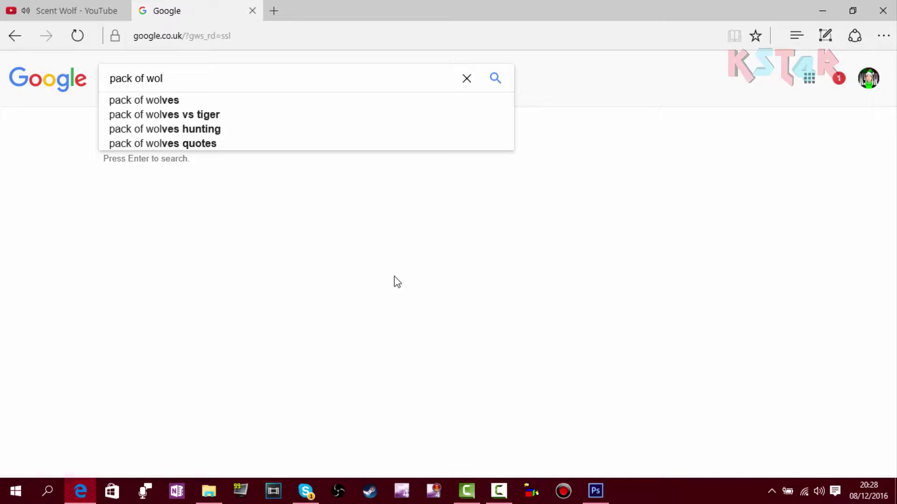
text(ves)
key(Return)
click(158, 114)
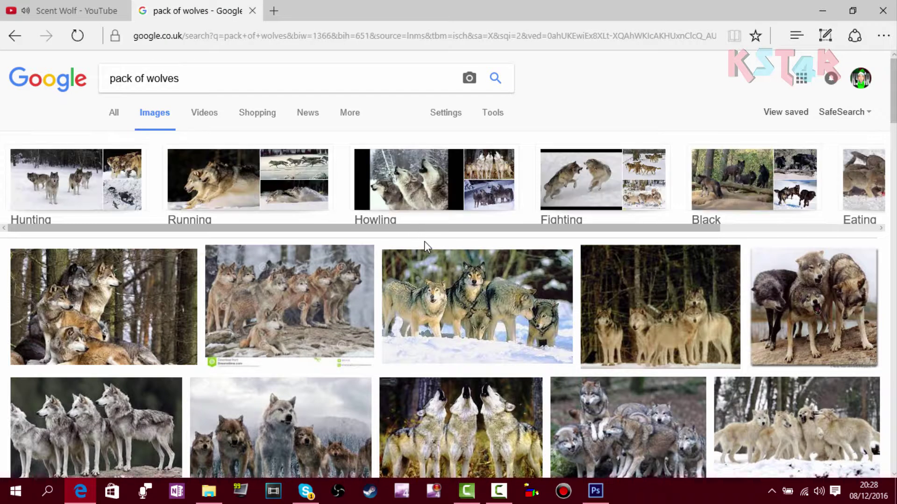
Step: Browse the wolf pack image results and narrow the search to the Hunting category
scroll(425, 244, down, 15)
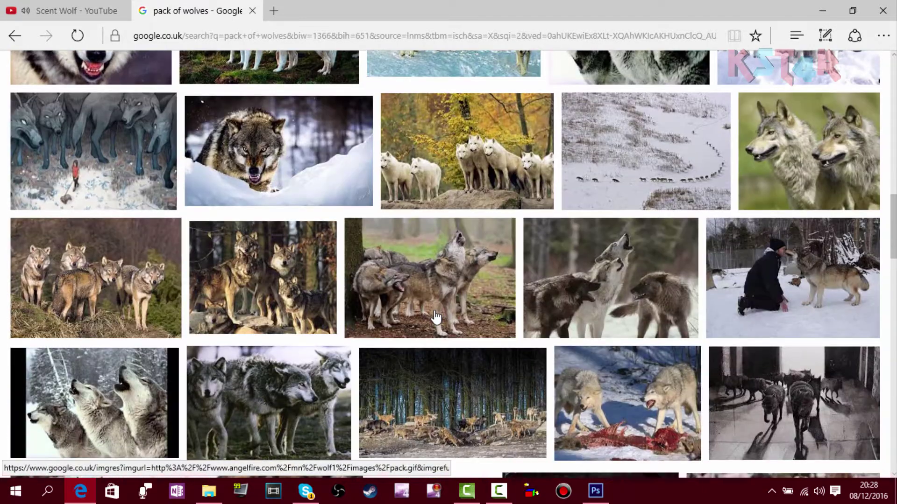
scroll(458, 307, down, 4)
scroll(460, 307, up, 18)
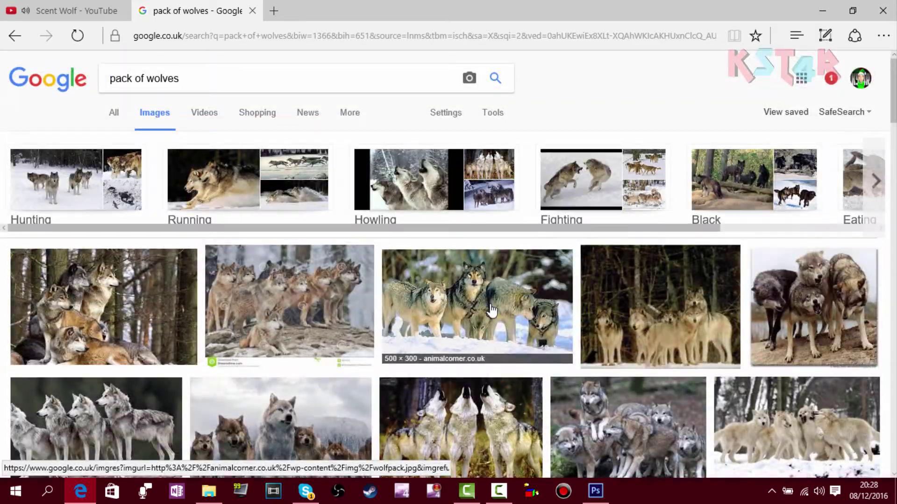
click(875, 181)
click(10, 175)
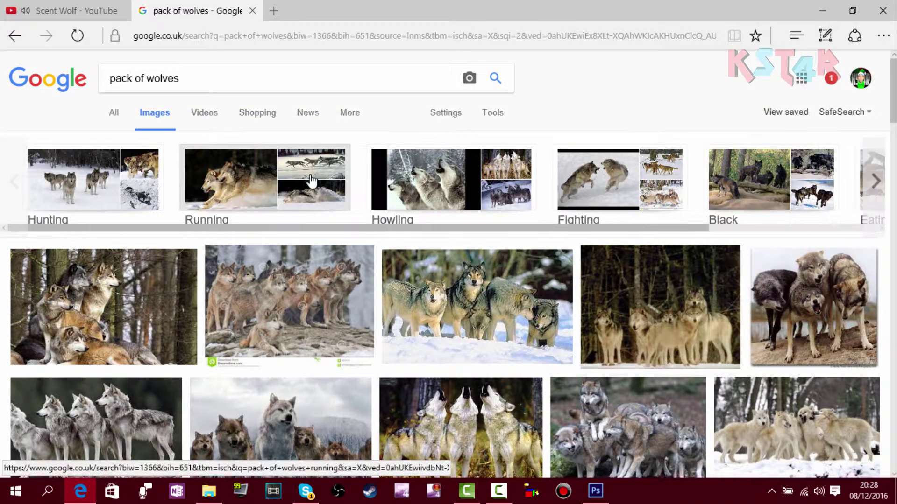
scroll(309, 182, down, 5)
scroll(309, 187, up, 6)
click(61, 126)
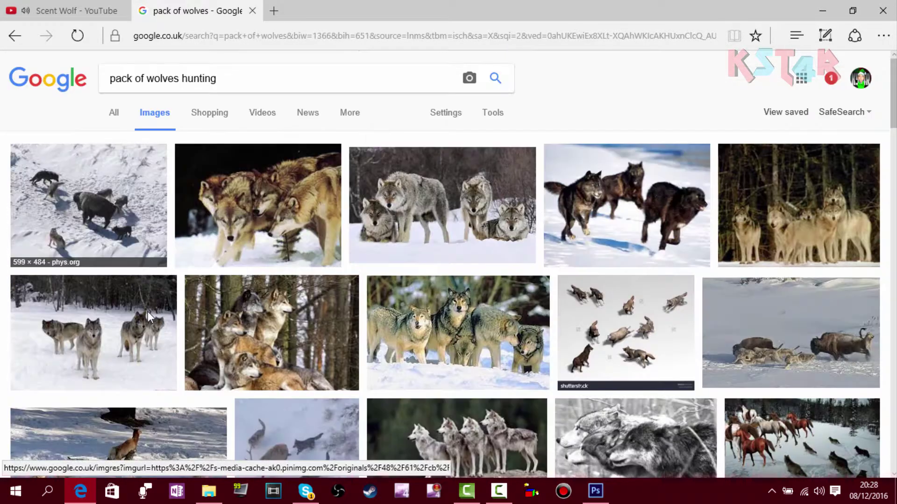
Step: Open the picture of four wolves standing in snow and copy the image
click(108, 345)
right_click(332, 310)
click(374, 297)
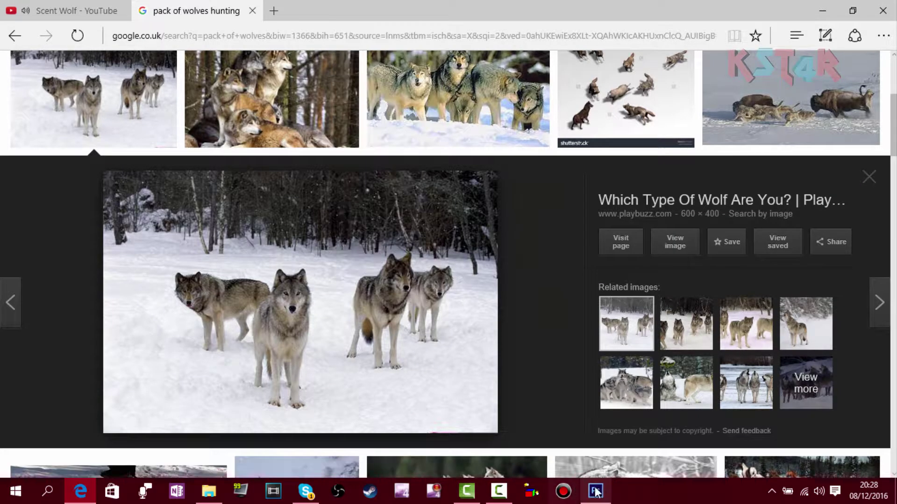
Step: Switch to Photoshop, paste the wolf pack photo into Layer 1 and stretch it to about 91 by 21.5 cm across the banner strip
key(alt+Tab)
click(804, 447)
key(ctrl+v)
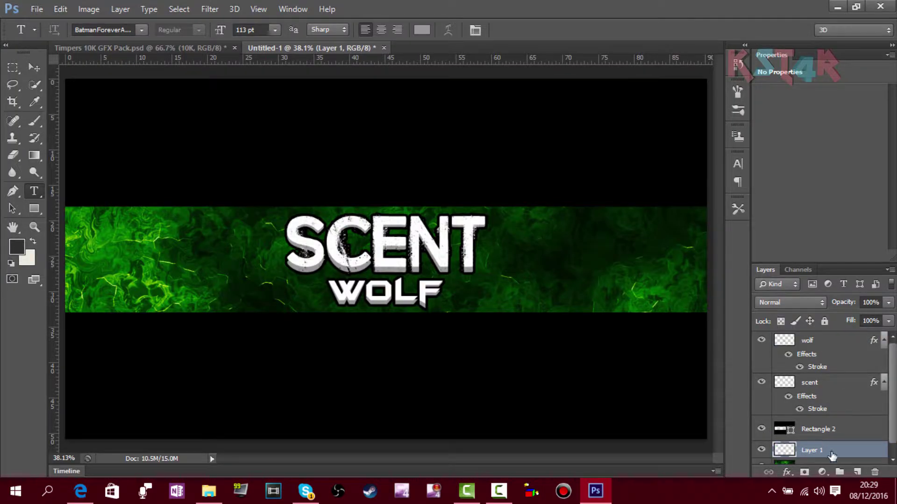
key(ctrl+t)
drag(279, 259, 120, 239)
drag(211, 274, 691, 283)
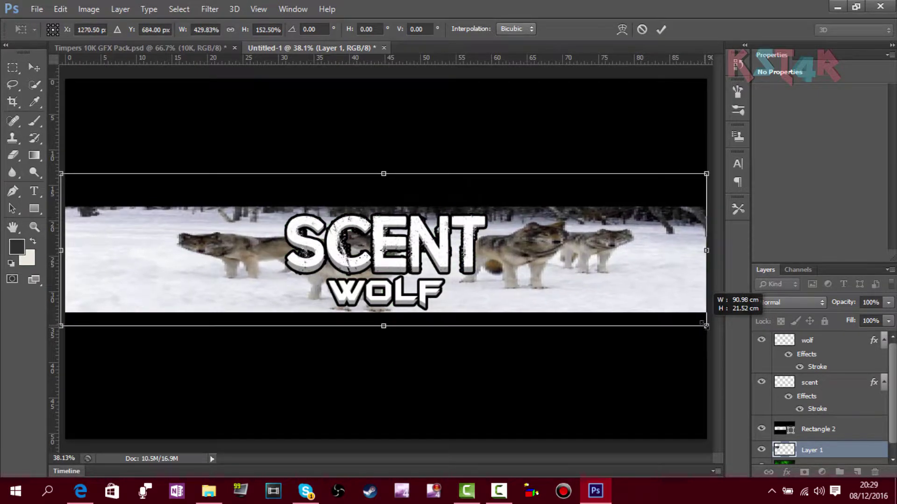
key(Return)
Step: Set the blend mode of the wolf pack layer to Soft Light
key(t)
click(806, 303)
click(772, 10)
key(Down)
key(Down)
key(Down)
key(Down)
key(Down)
key(Down)
key(Down)
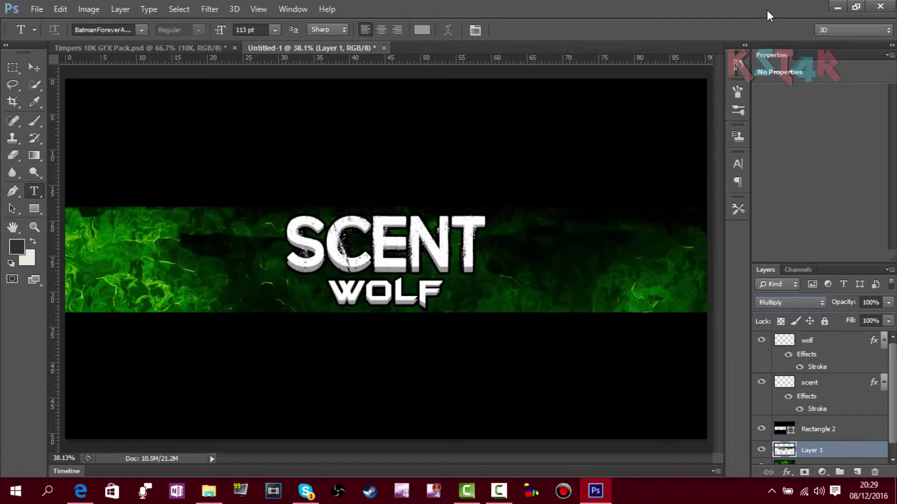
key(Down)
key(Down)
key(Down)
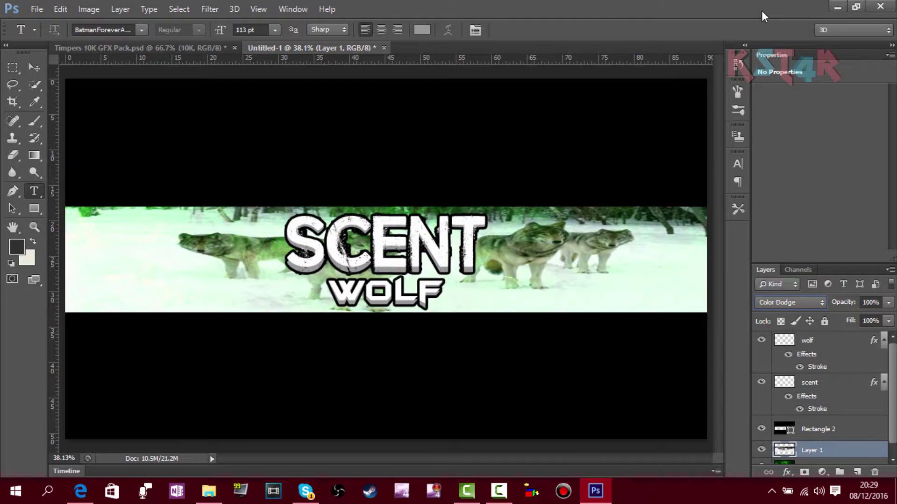
key(Down)
key(Down)
key(Down)
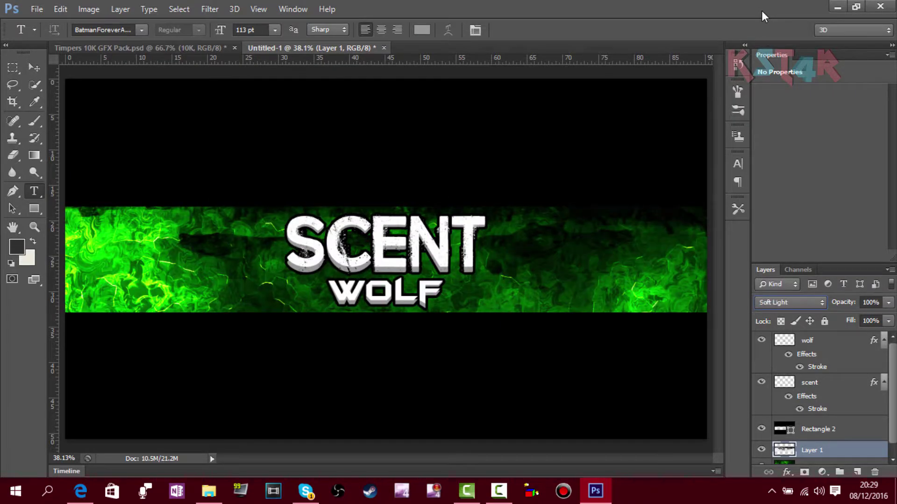
Step: Hide the Rectangle 2 layer and create a new square document with a white background from a preset
click(825, 341)
click(762, 430)
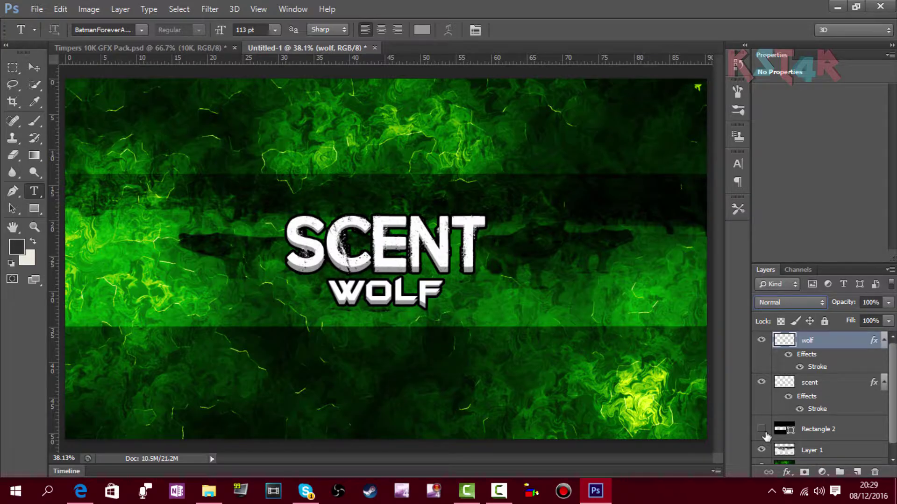
key(ctrl+n)
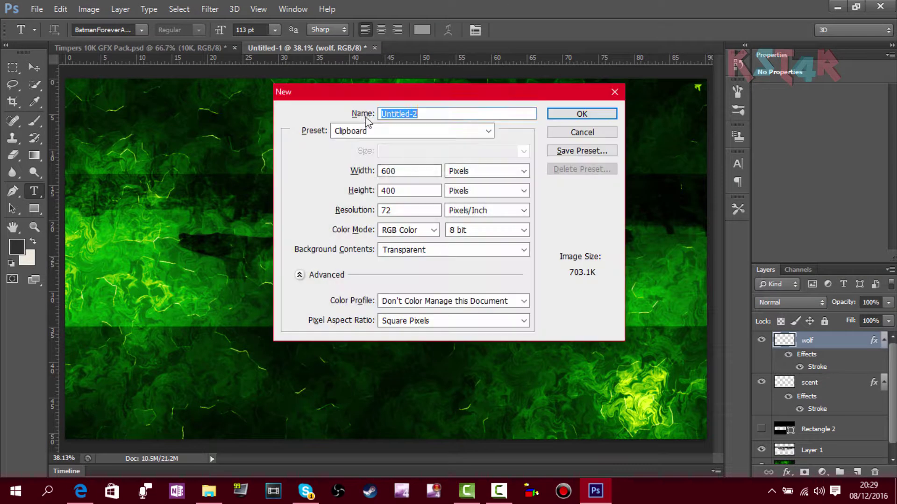
click(376, 131)
click(388, 207)
key(Return)
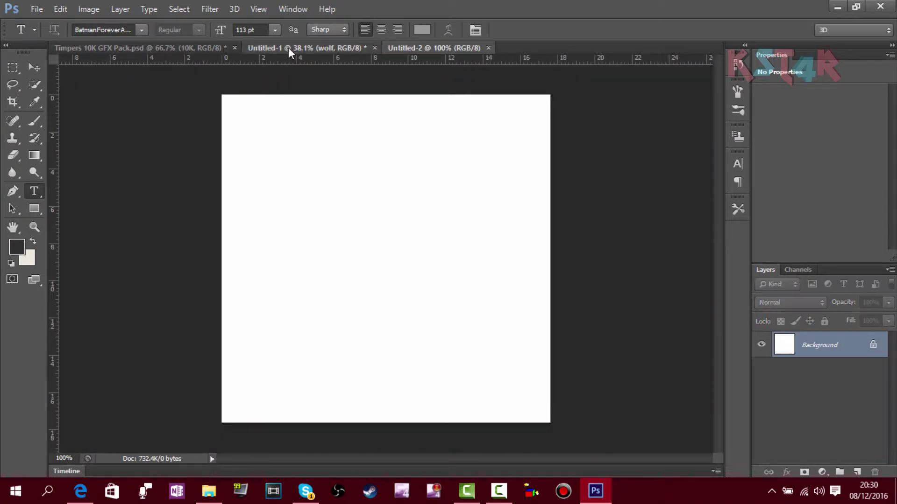
Step: Merge the wolf and scent text layers of Untitled-1 into one layer
click(288, 46)
ctrl+click(822, 387)
right_click(822, 387)
click(591, 157)
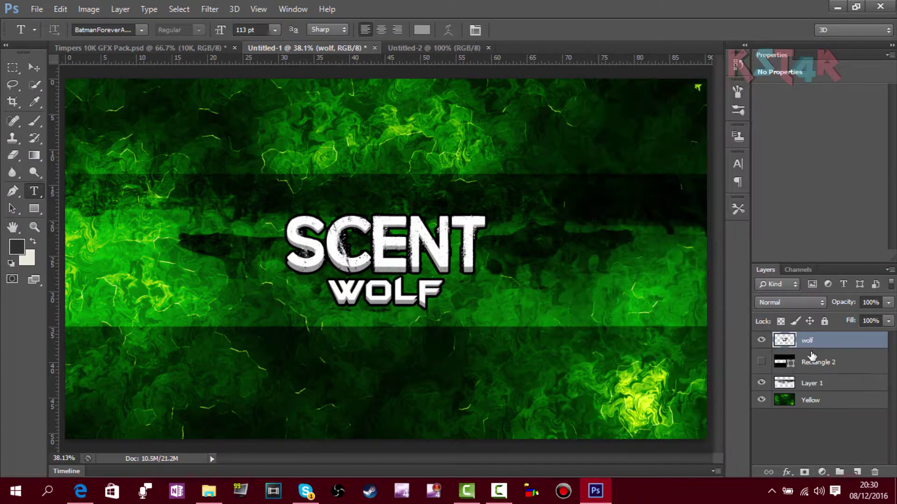
key(v)
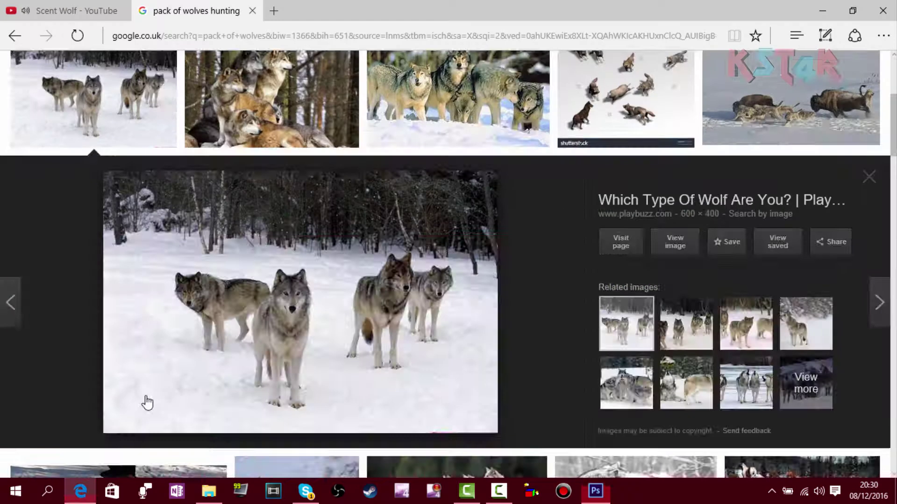
Step: Switch to the Edge browser, search Google Images for "wolf face" and pick the black-and-white wolf portrait to copy
scroll(144, 400, up, 5)
text(wolf face)
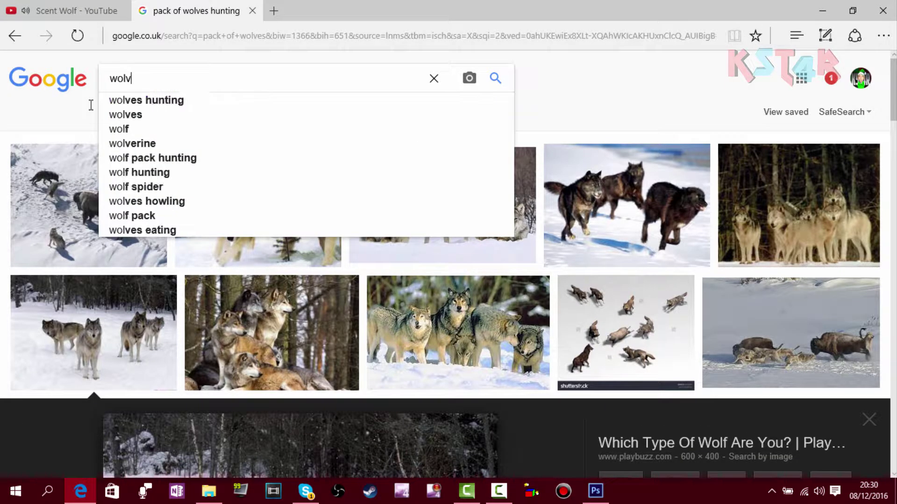
key(Return)
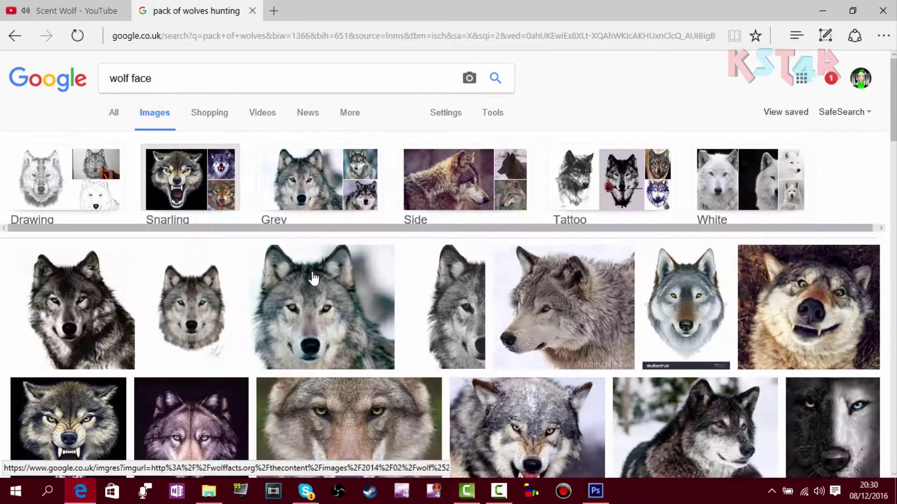
scroll(76, 268, down, 2)
click(77, 267)
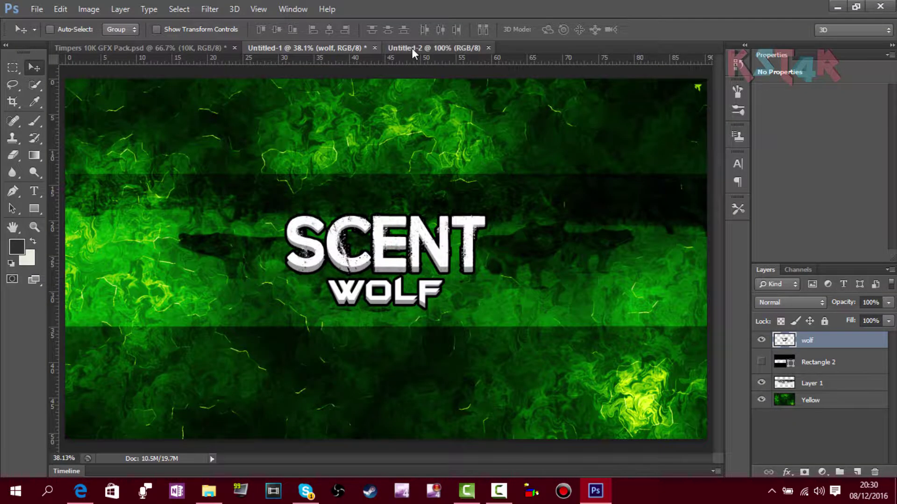
Step: Paste the wolf portrait into Untitled-2 in Photoshop and scale it to fill the square canvas
click(412, 48)
key(ctrl+v)
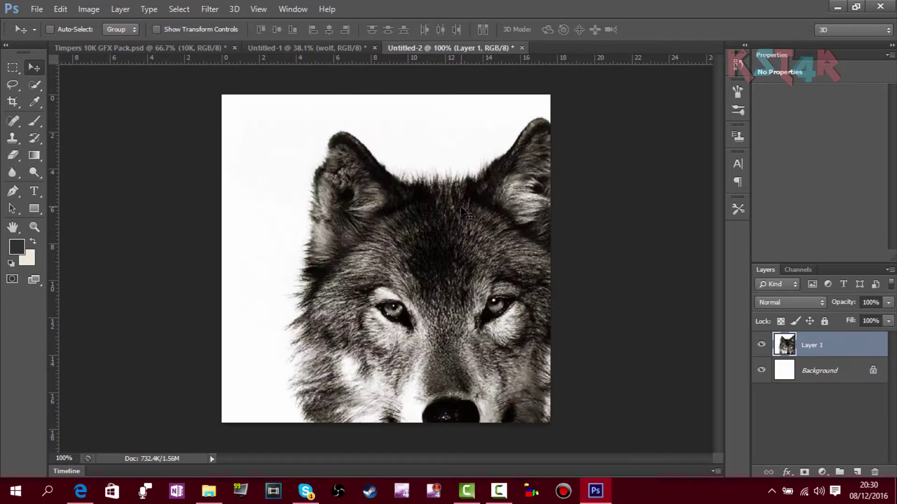
key(ctrl+t)
drag(222, 95, 486, 280)
drag(508, 358, 321, 171)
drag(519, 393, 549, 421)
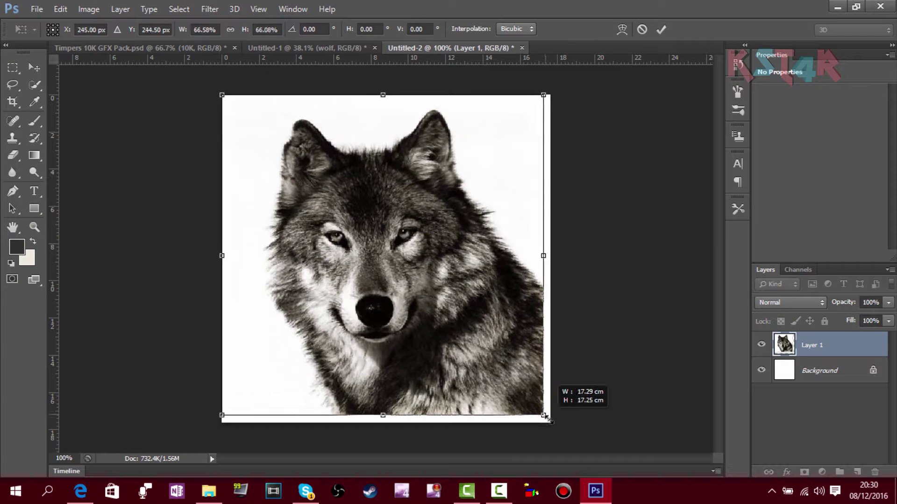
key(Return)
Step: Duplicate the Yellow texture layer of Untitled-1 and move a copy into Untitled-2
click(306, 51)
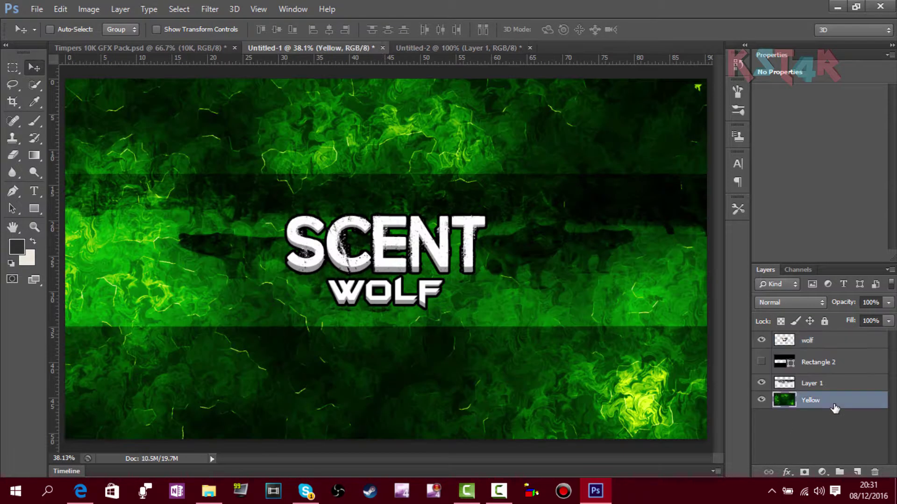
key(ctrl+j)
drag(80, 68, 409, 207)
Step: Scale the green texture to cover the square canvas and place it beneath the wolf portrait layer
key(ctrl+t)
drag(222, 93, 726, 275)
drag(682, 386, 108, 156)
drag(104, 120, 649, 424)
drag(667, 431, 545, 318)
drag(621, 365, 301, 142)
drag(521, 284, 609, 447)
drag(221, 95, 143, 65)
key(Return)
drag(834, 347, 840, 380)
click(829, 347)
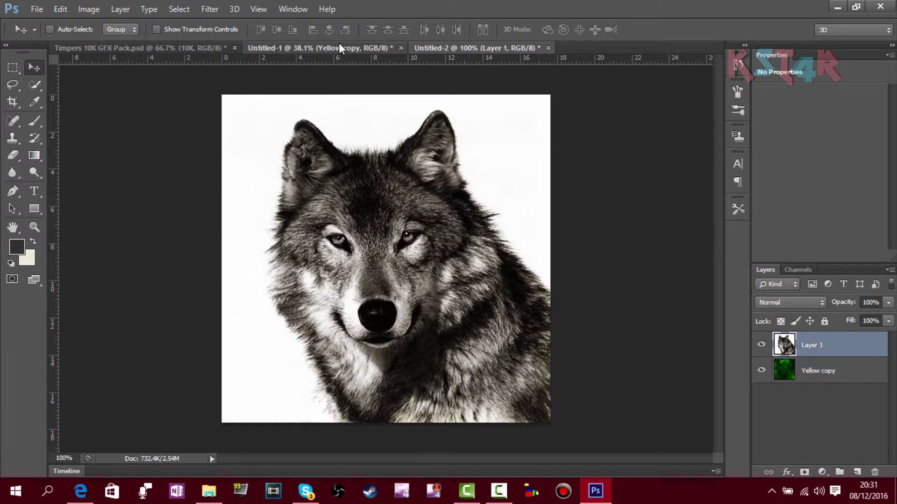
Step: Check the blend mode of the banner's wolf pack layer and change the wolf portrait layer's blend mode to match
click(339, 48)
click(816, 342)
click(817, 403)
click(817, 384)
click(460, 48)
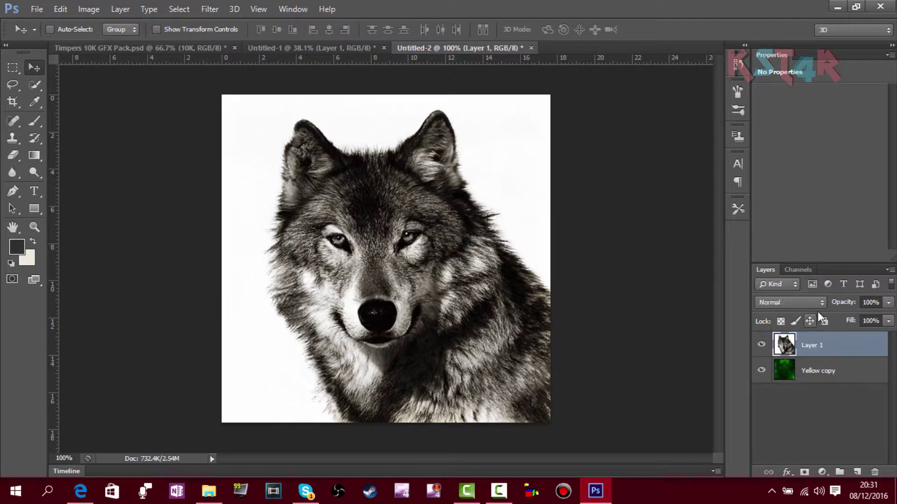
click(789, 302)
click(772, 175)
Step: Duplicate the merged SCENT WOLF text layer of Untitled-1 and move a copy into Untitled-2
click(339, 48)
click(836, 340)
key(ctrl+j)
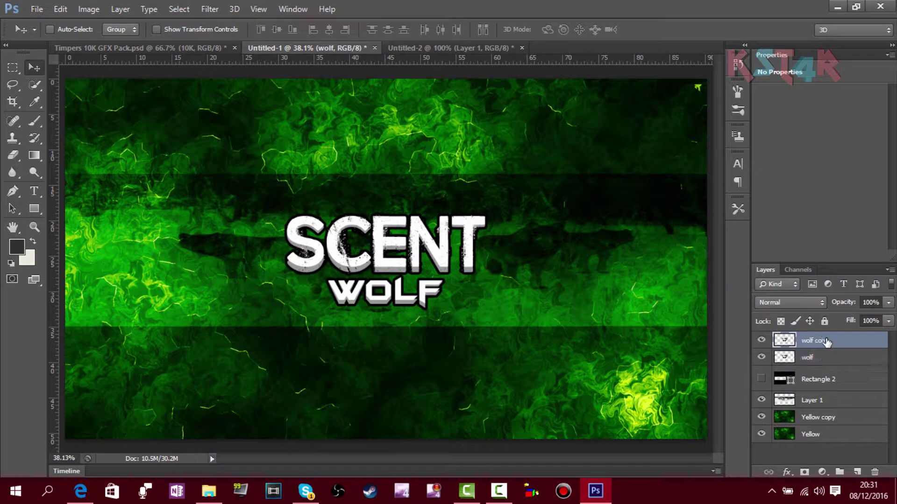
drag(430, 205, 434, 229)
drag(379, 159, 439, 226)
Step: Resize the SCENT WOLF text to about 16.76 by 16.76 cm so it fits inside the square canvas
key(ctrl+t)
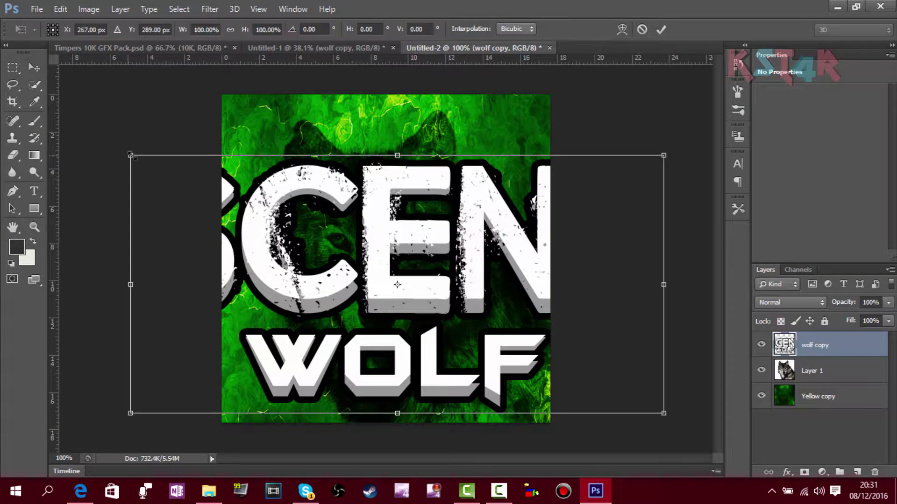
drag(130, 154, 228, 102)
drag(660, 414, 551, 422)
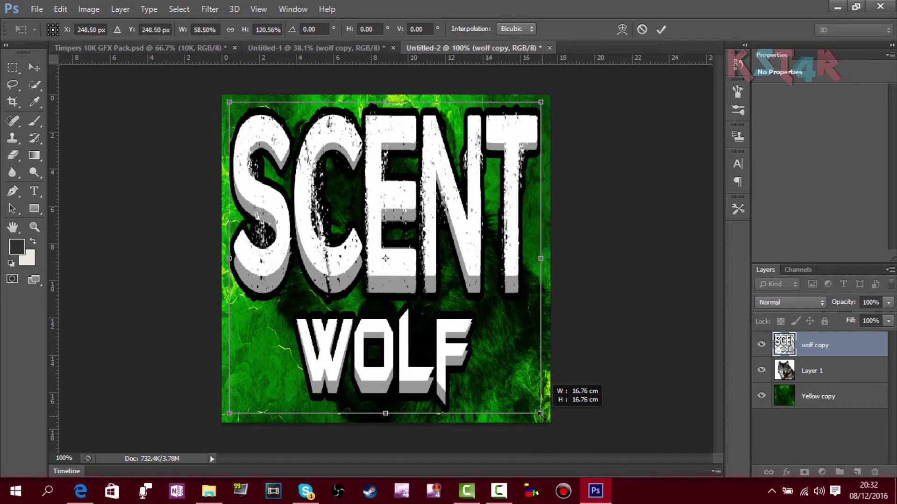
key(Return)
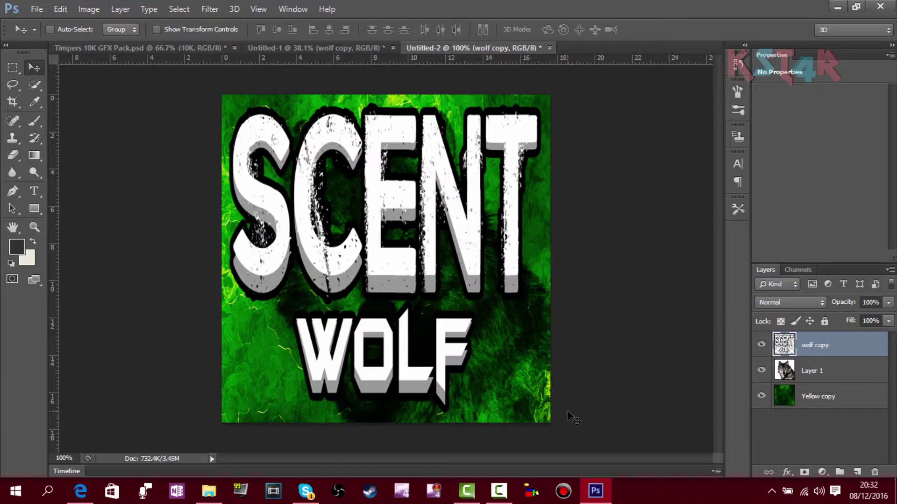
click(299, 47)
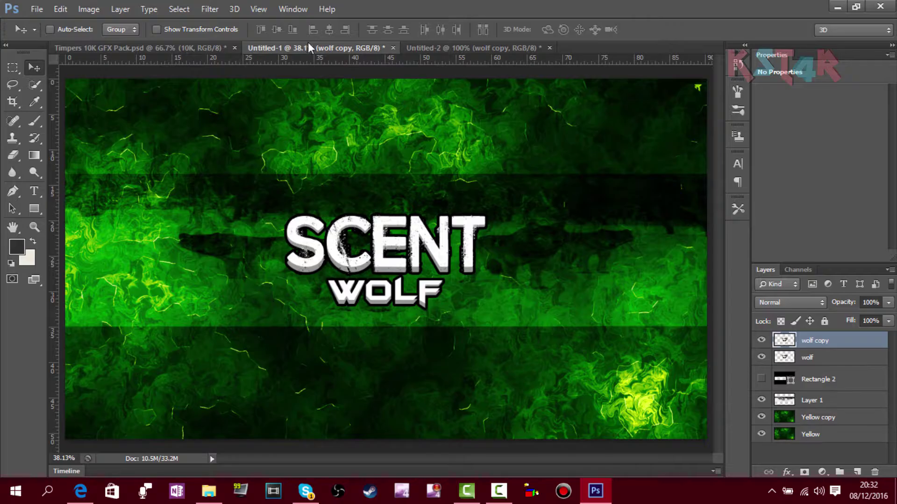
click(450, 45)
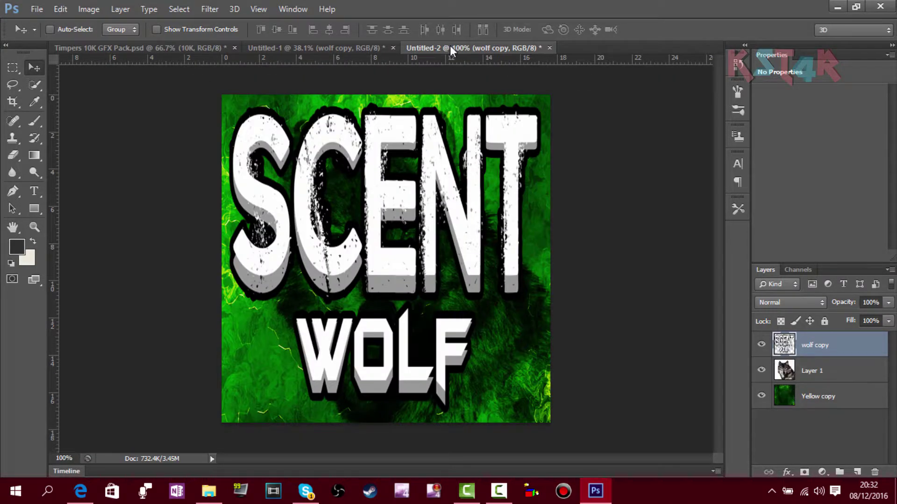